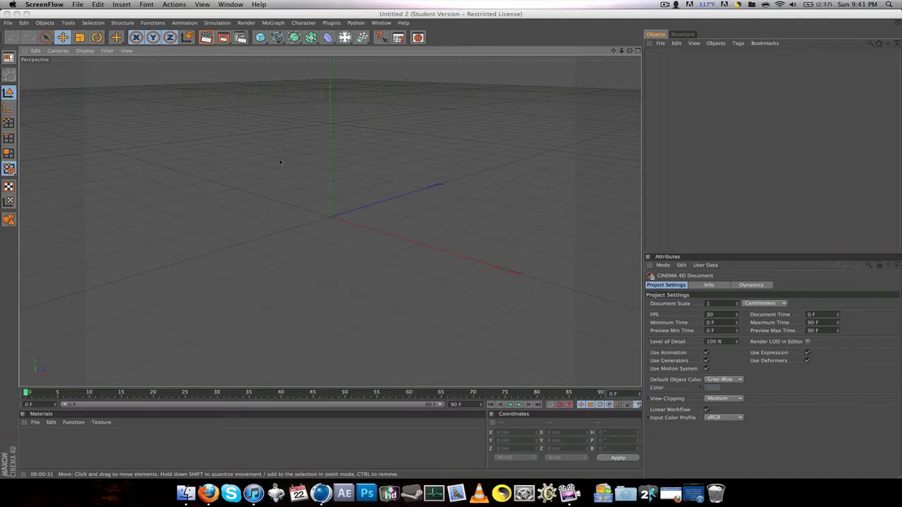
Add a MoText object to the scene and show its object properties
{"action": "left_click", "coordinate": [275, 23]}
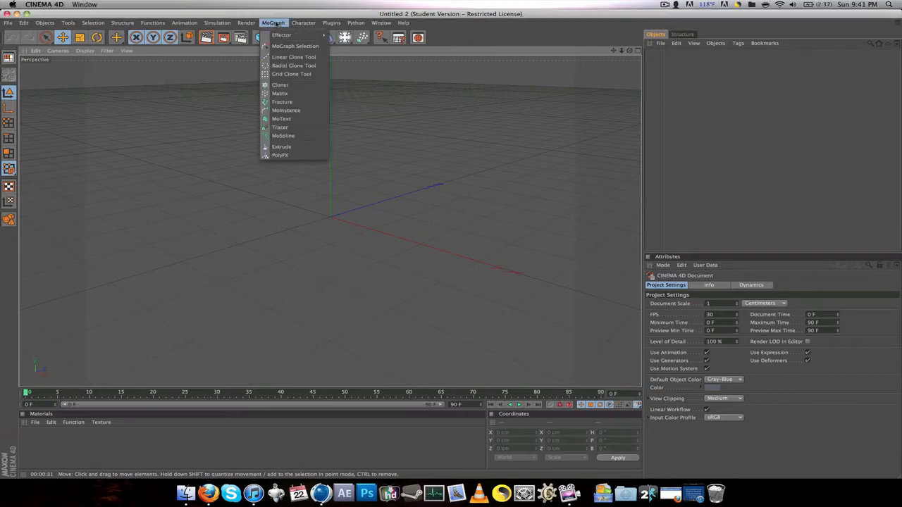
{"action": "left_click", "coordinate": [285, 118]}
{"action": "left_click_drag", "start_coordinate": [629, 50], "coordinate": [672, 37]}
{"action": "left_click", "coordinate": [673, 285]}
{"action": "left_click", "coordinate": [698, 285]}
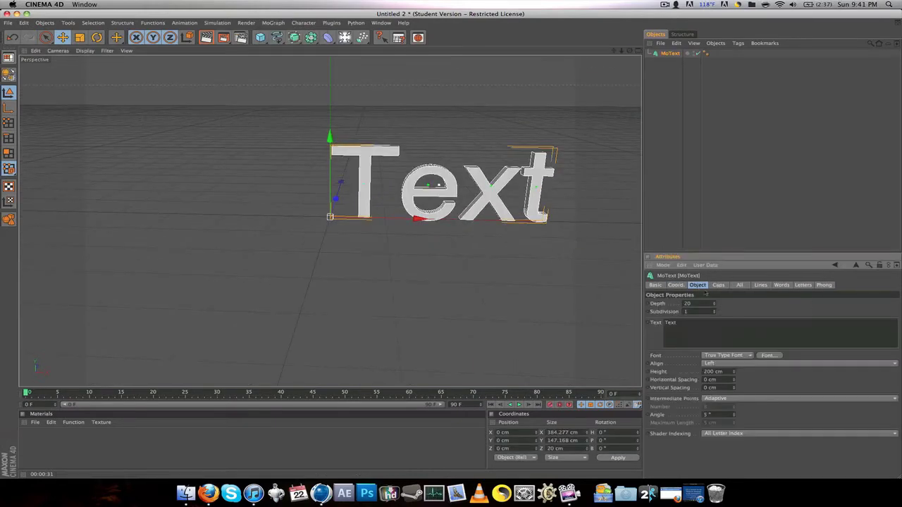
Change the MoText font to Krungthep
{"action": "left_click", "coordinate": [768, 356]}
{"action": "scroll", "coordinate": [429, 185], "scroll_direction": "down", "scroll_amount": 2}
{"action": "scroll", "coordinate": [429, 184], "scroll_direction": "down", "scroll_amount": 3}
{"action": "left_click", "coordinate": [412, 198]}
{"action": "scroll", "coordinate": [412, 199], "scroll_direction": "down", "scroll_amount": 3}
{"action": "left_click", "coordinate": [411, 200]}
{"action": "scroll", "coordinate": [413, 201], "scroll_direction": "down", "scroll_amount": 3}
{"action": "left_click", "coordinate": [412, 201]}
{"action": "scroll", "coordinate": [412, 201], "scroll_direction": "down", "scroll_amount": 2}
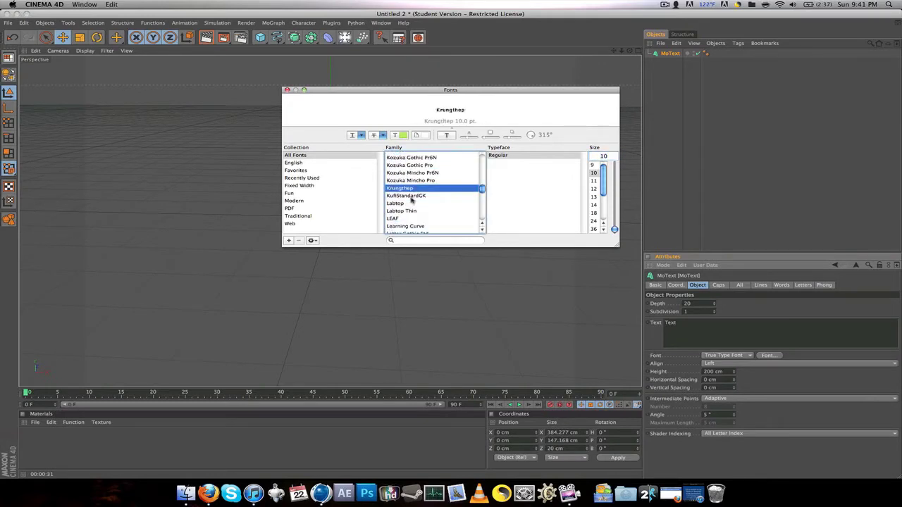
{"action": "scroll", "coordinate": [412, 201], "scroll_direction": "down", "scroll_amount": 2}
{"action": "left_click", "coordinate": [287, 91]}
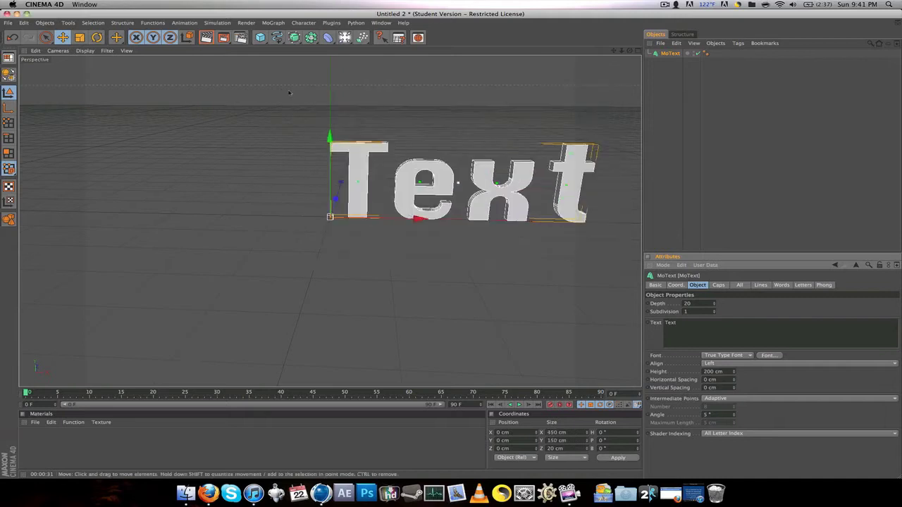
Move the text along the X axis to about -235 cm and set its depth to 90
{"action": "left_click_drag", "start_coordinate": [413, 214], "coordinate": [322, 214]}
{"action": "key", "text": "super+z"}
{"action": "left_click_drag", "start_coordinate": [417, 217], "coordinate": [290, 217]}
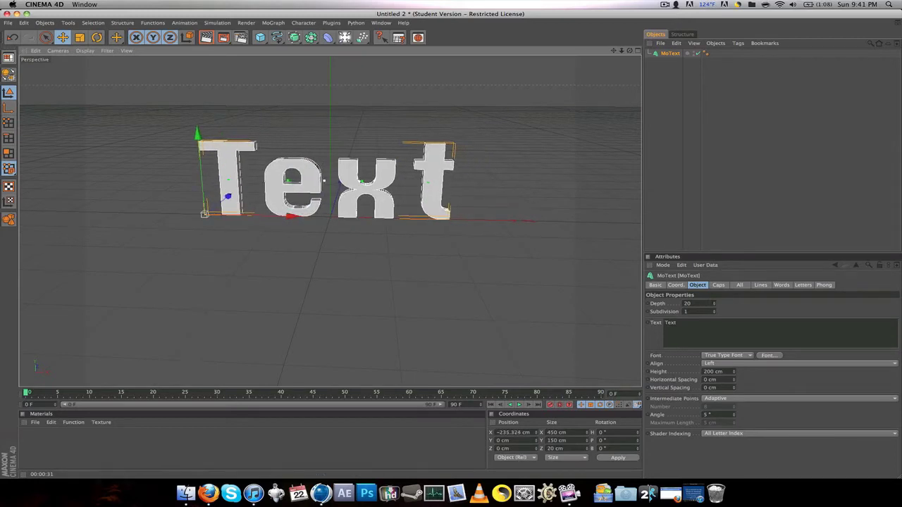
{"action": "left_click_drag", "start_coordinate": [713, 304], "coordinate": [714, 279]}
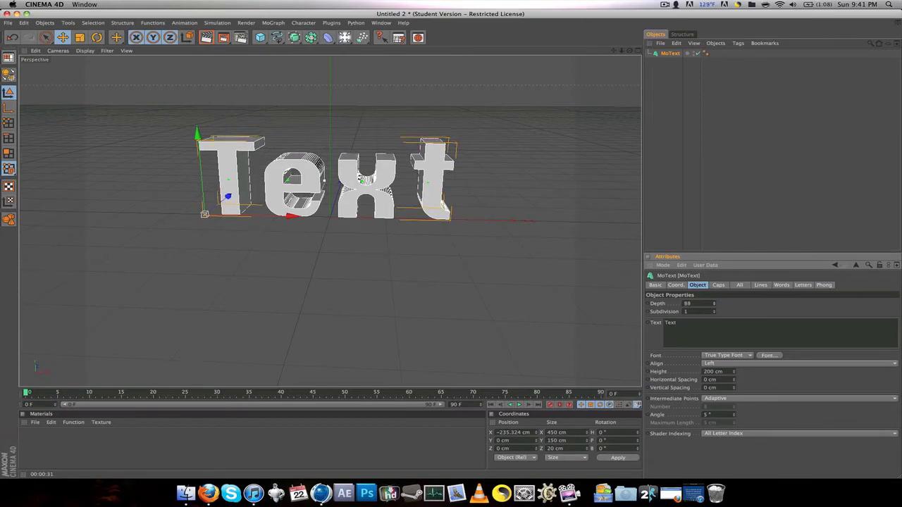
Set both the start and end caps of the text to Fillet Cap
{"action": "left_click", "coordinate": [719, 285]}
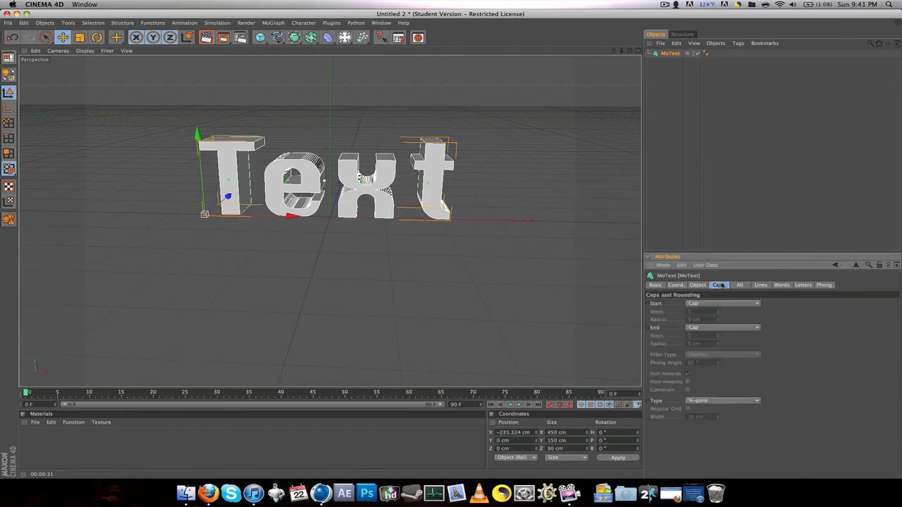
{"action": "left_click", "coordinate": [725, 303]}
{"action": "left_click", "coordinate": [708, 339]}
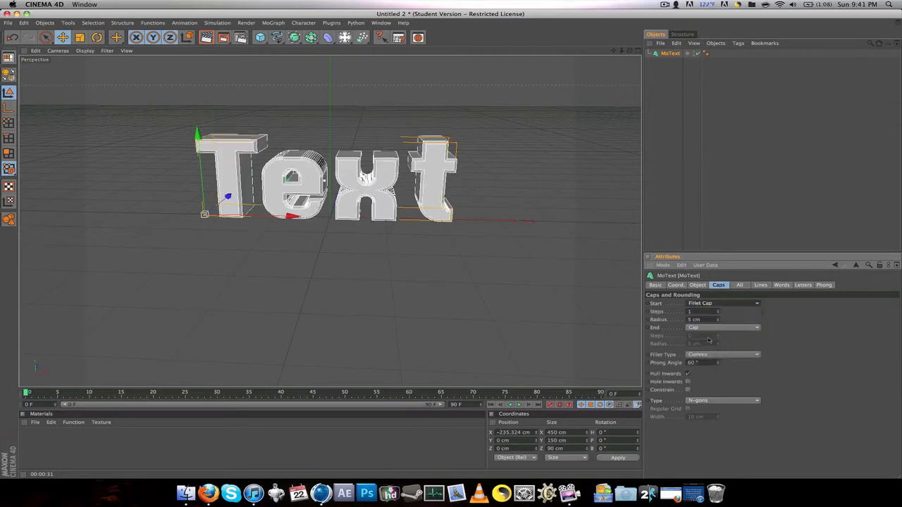
{"action": "left_click", "coordinate": [707, 328]}
{"action": "left_click", "coordinate": [707, 362]}
Render the active view to check the text's filleted edges
{"action": "left_click", "coordinate": [451, 247]}
{"action": "key", "text": "super+r"}
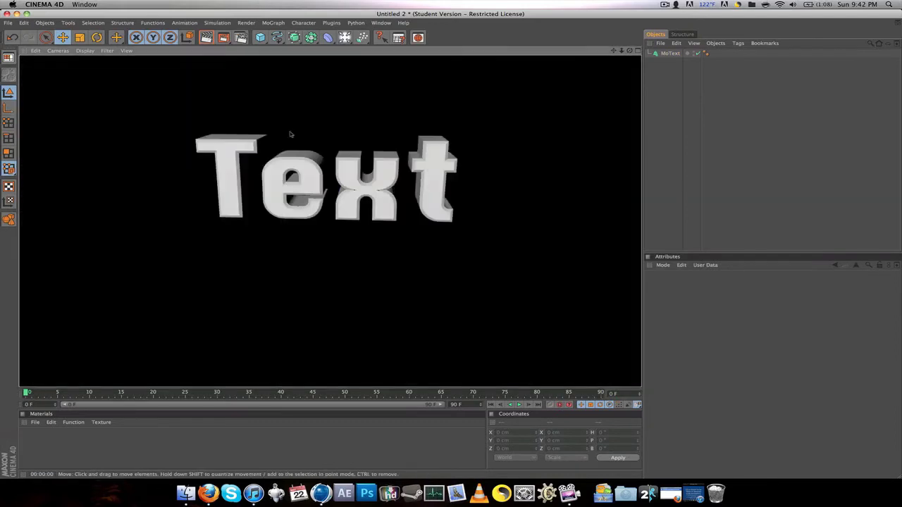
{"action": "left_click", "coordinate": [310, 103]}
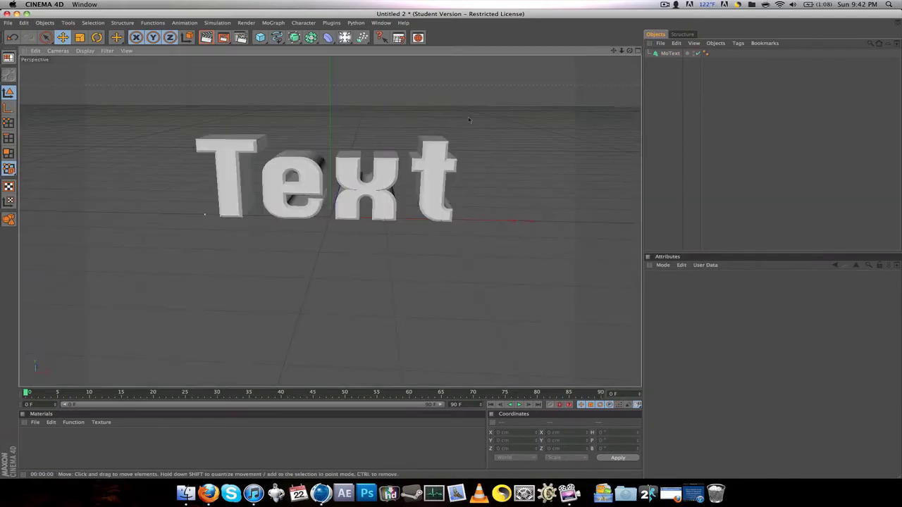
Change the text to "Smoke" and move it along the X axis to about -378 cm
{"action": "left_click", "coordinate": [669, 54]}
{"action": "left_click", "coordinate": [671, 84]}
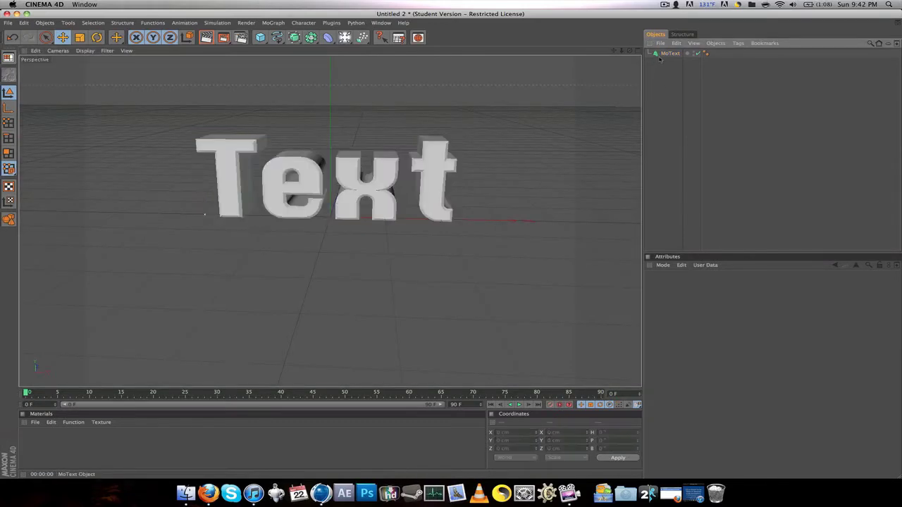
{"action": "left_click", "coordinate": [665, 54]}
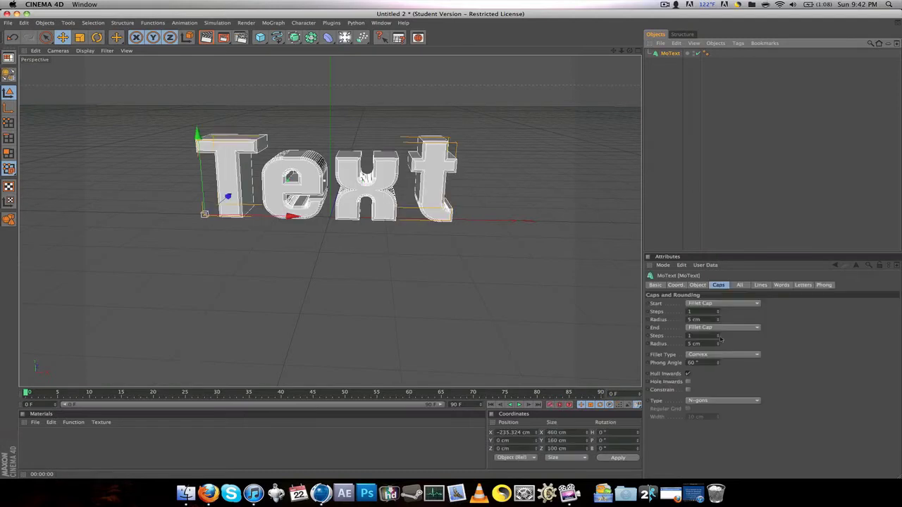
{"action": "left_click", "coordinate": [698, 285]}
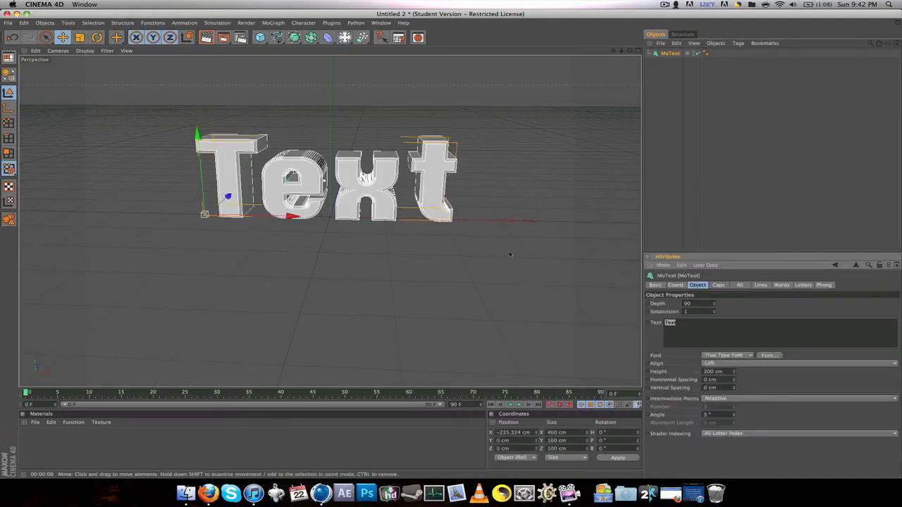
{"action": "type", "text": "Smoke"}
{"action": "left_click", "coordinate": [510, 254]}
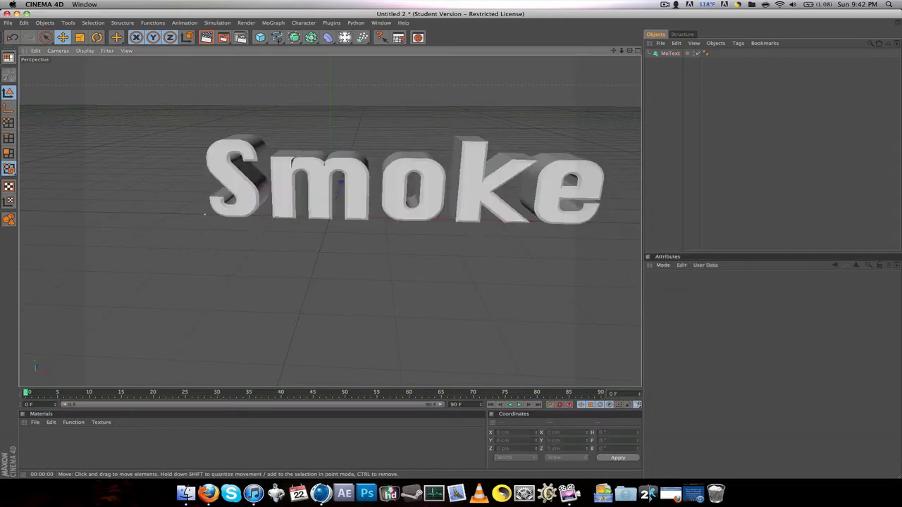
{"action": "left_click", "coordinate": [429, 178]}
{"action": "left_click_drag", "start_coordinate": [292, 215], "coordinate": [217, 215]}
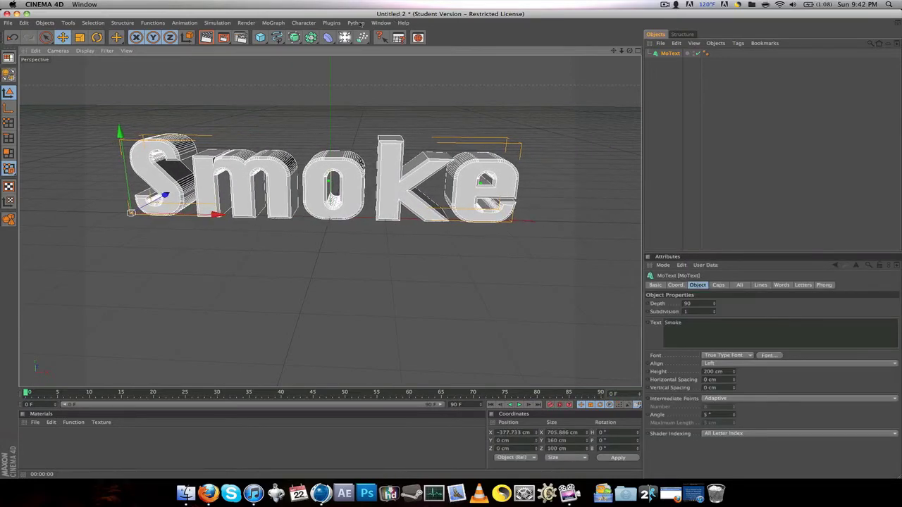
Break the text into 20 pieces with the Thrausi plugin in Voronoi mode and close the plugin window
{"action": "left_click", "coordinate": [331, 22]}
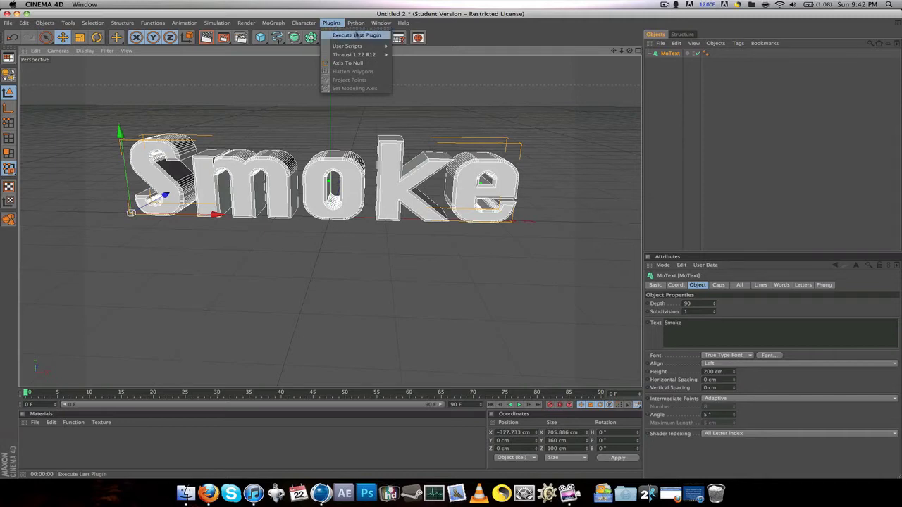
{"action": "mouse_move", "coordinate": [361, 56]}
{"action": "left_click", "coordinate": [397, 58]}
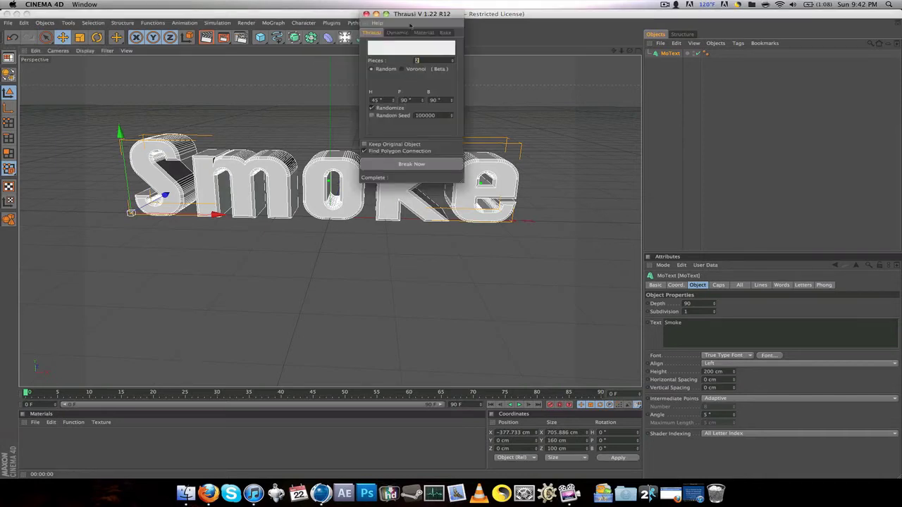
{"action": "left_click_drag", "start_coordinate": [410, 14], "coordinate": [407, 89]}
{"action": "left_click", "coordinate": [398, 144]}
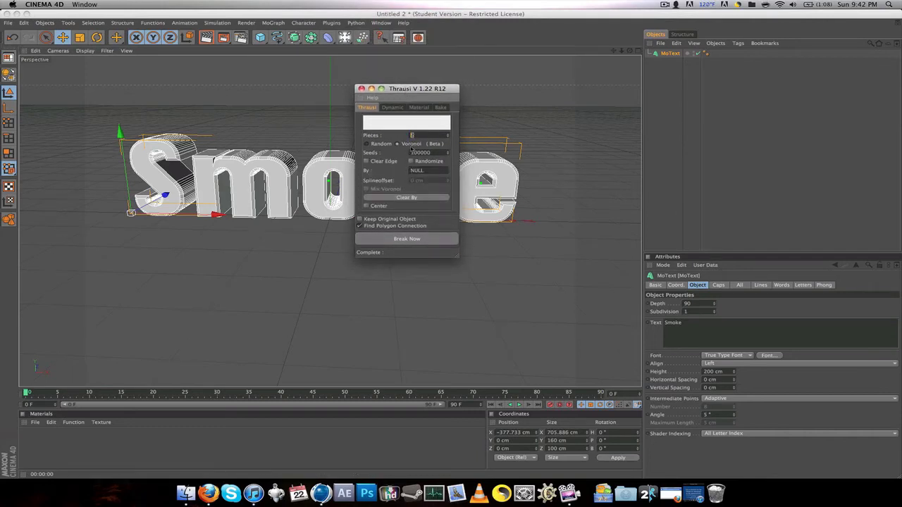
{"action": "left_click", "coordinate": [375, 144]}
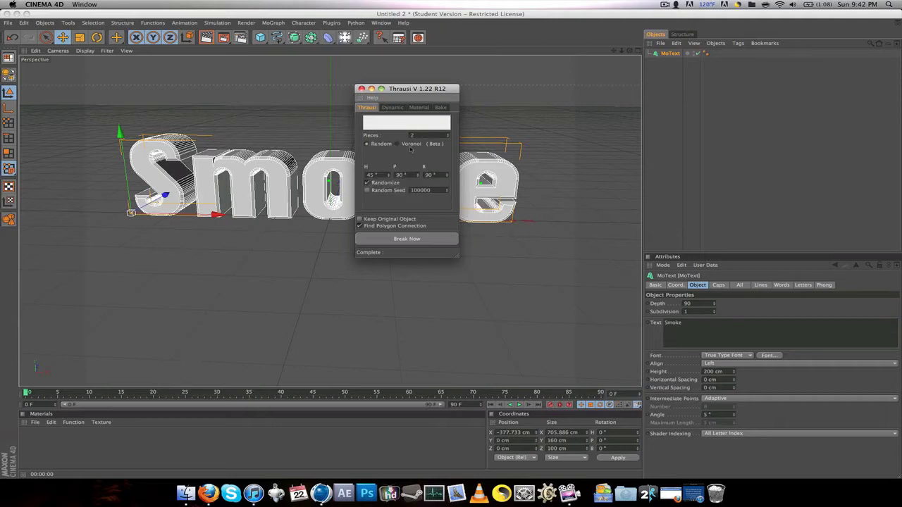
{"action": "left_click", "coordinate": [412, 146]}
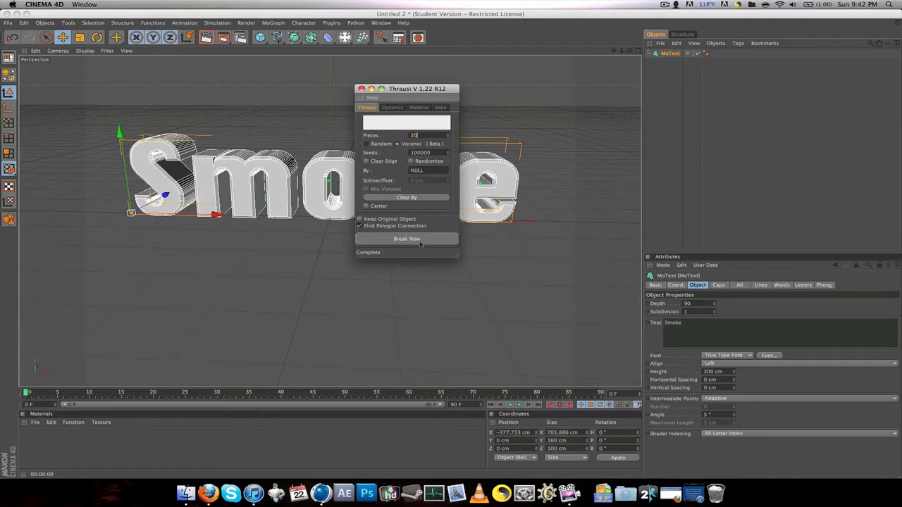
{"action": "left_click", "coordinate": [420, 239]}
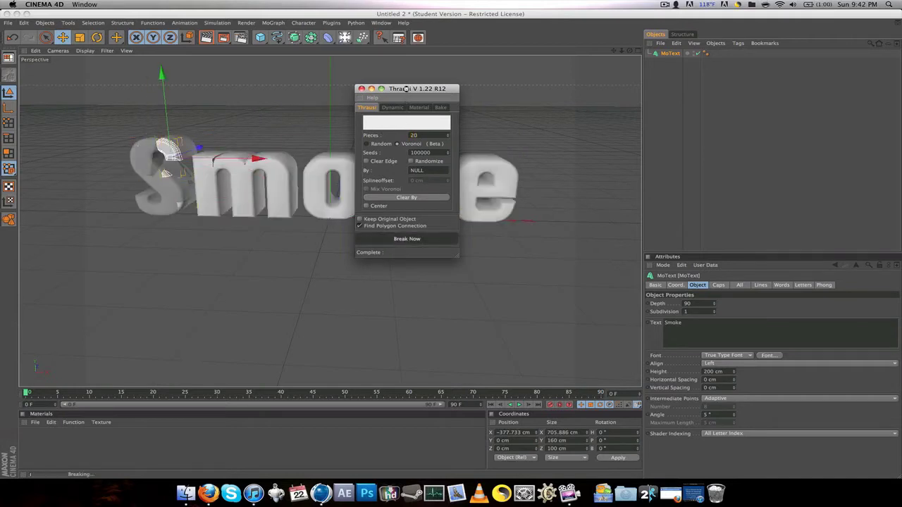
{"action": "left_click_drag", "start_coordinate": [407, 90], "coordinate": [595, 79]}
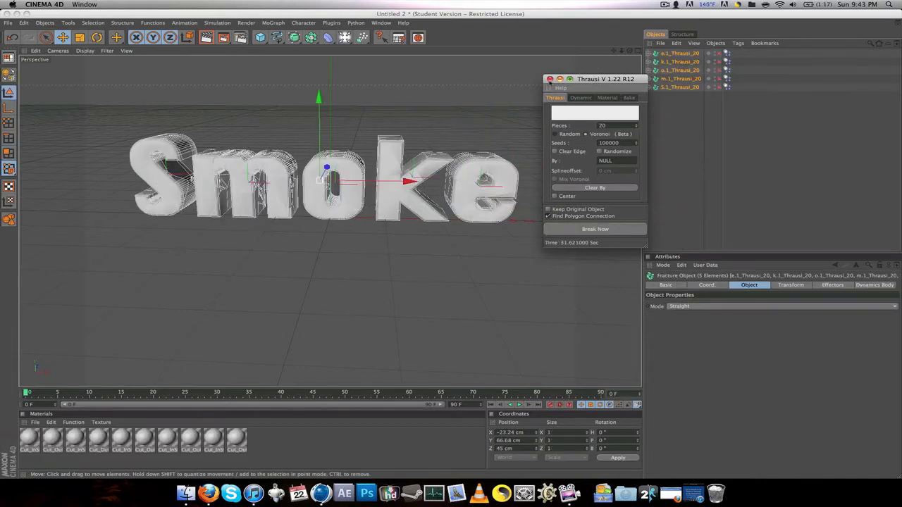
{"action": "left_click", "coordinate": [550, 80]}
Render the active view to check the edges of the fractured letters
{"action": "left_click", "coordinate": [199, 73]}
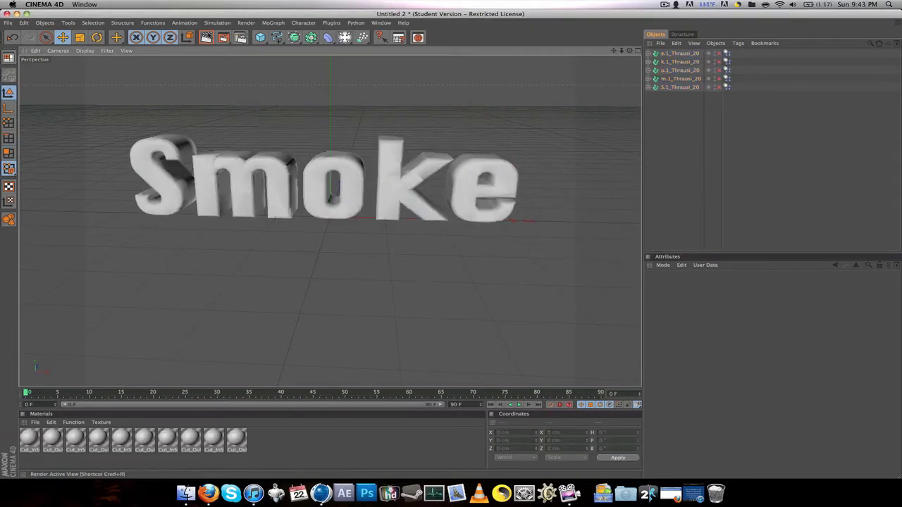
{"action": "left_click", "coordinate": [207, 37]}
{"action": "left_click", "coordinate": [226, 106]}
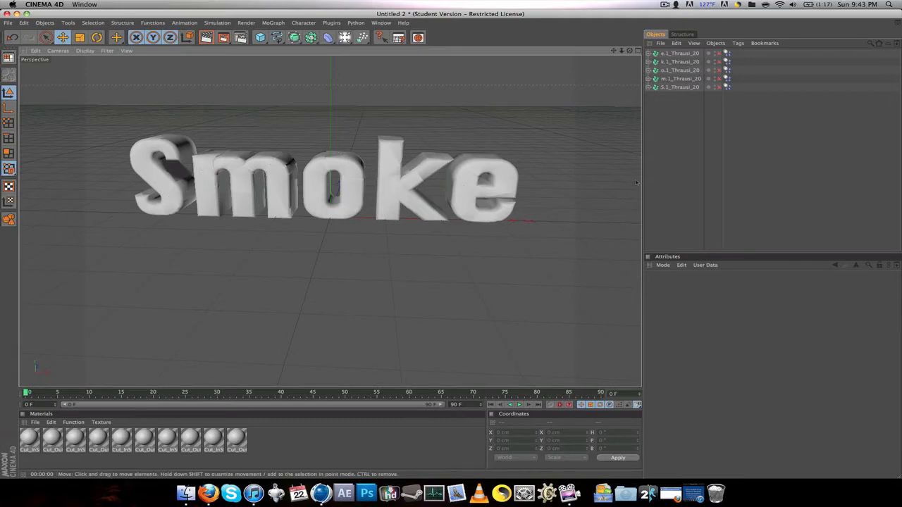
Undo the Thrausi fracturing of the text and render the view to compare the unbroken letters
{"action": "key", "text": "super+a"}
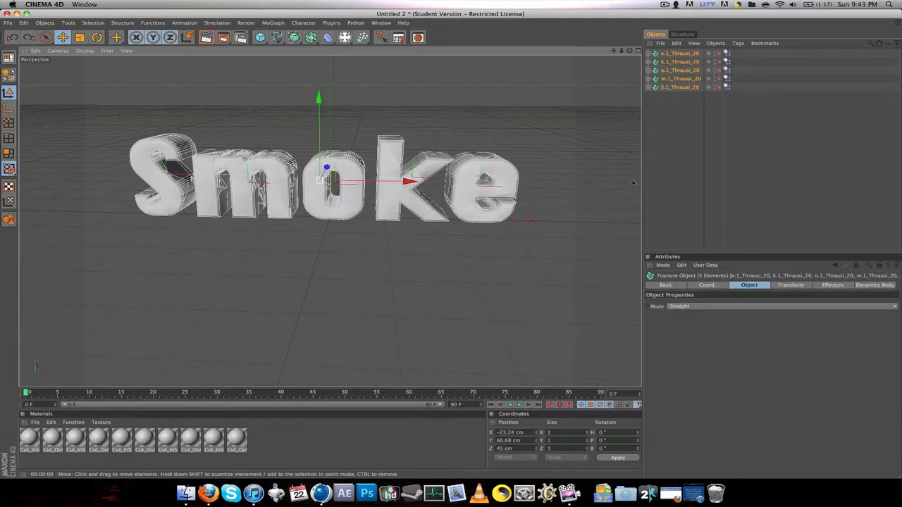
{"action": "key", "text": "super+shift+a"}
{"action": "key", "text": "super+z"}
{"action": "key", "text": "super+z"}
{"action": "key", "text": "super+z"}
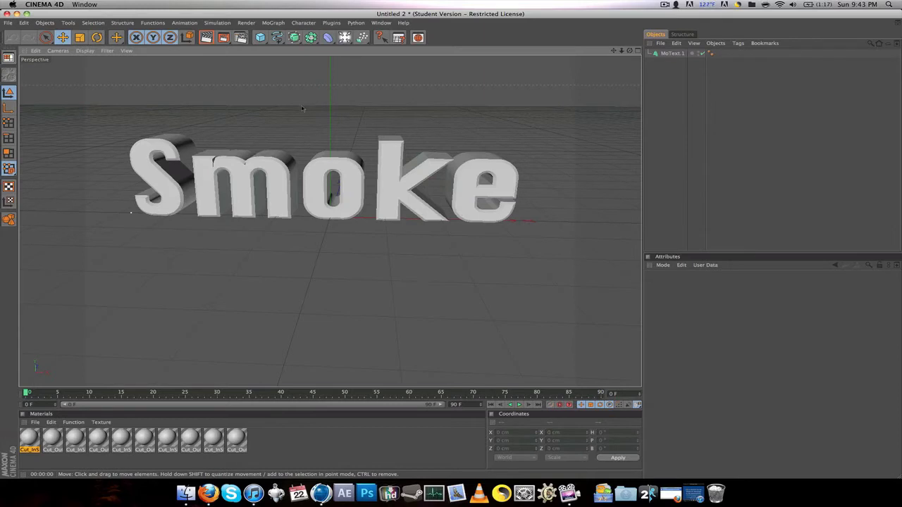
{"action": "key", "text": "super+r"}
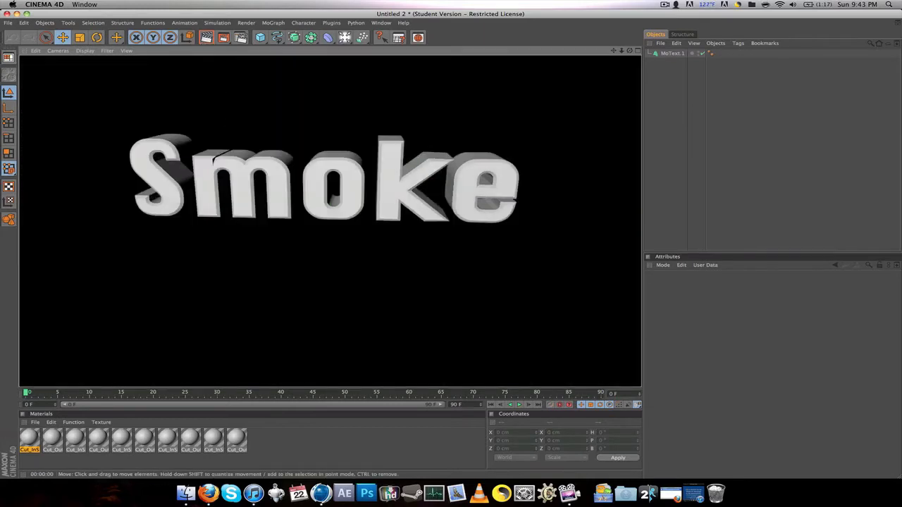
{"action": "left_click", "coordinate": [229, 124]}
Set the text's start and end fillet caps to 3 steps and a radius of 3 cm
{"action": "left_click", "coordinate": [236, 162]}
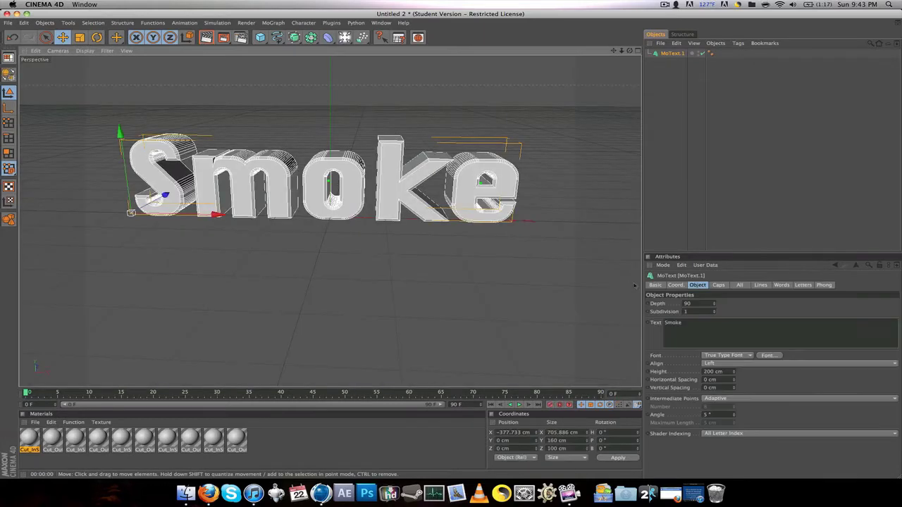
{"action": "left_click", "coordinate": [718, 285]}
{"action": "left_click", "coordinate": [723, 303]}
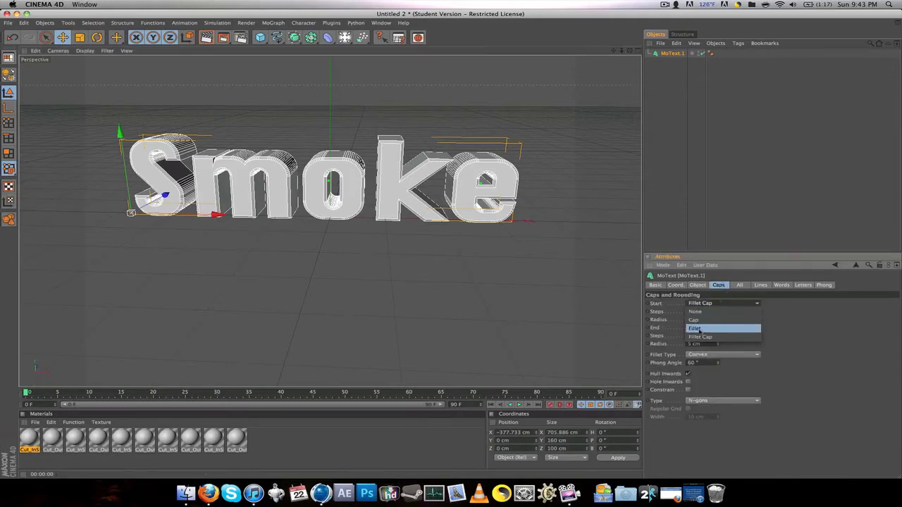
{"action": "left_click", "coordinate": [766, 331]}
{"action": "left_click_drag", "start_coordinate": [703, 320], "coordinate": [670, 320]}
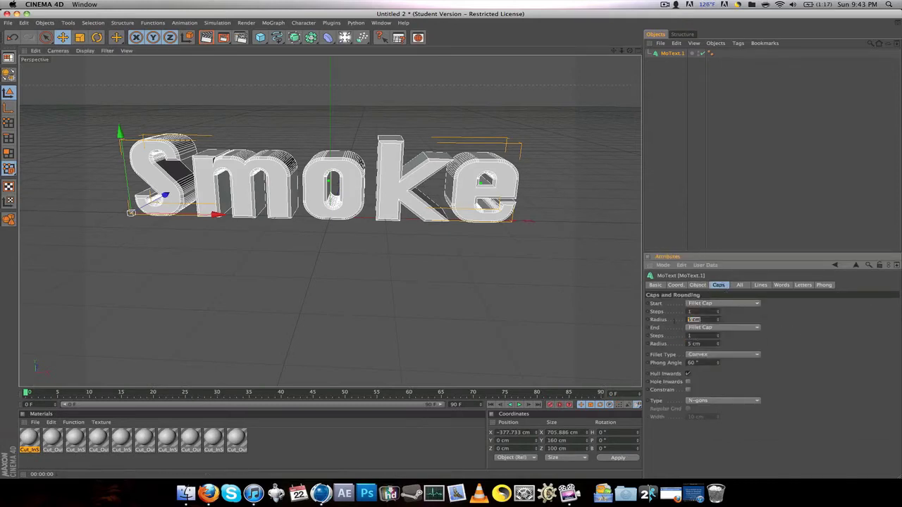
{"action": "type", "text": "33"}
{"action": "key", "text": "Return"}
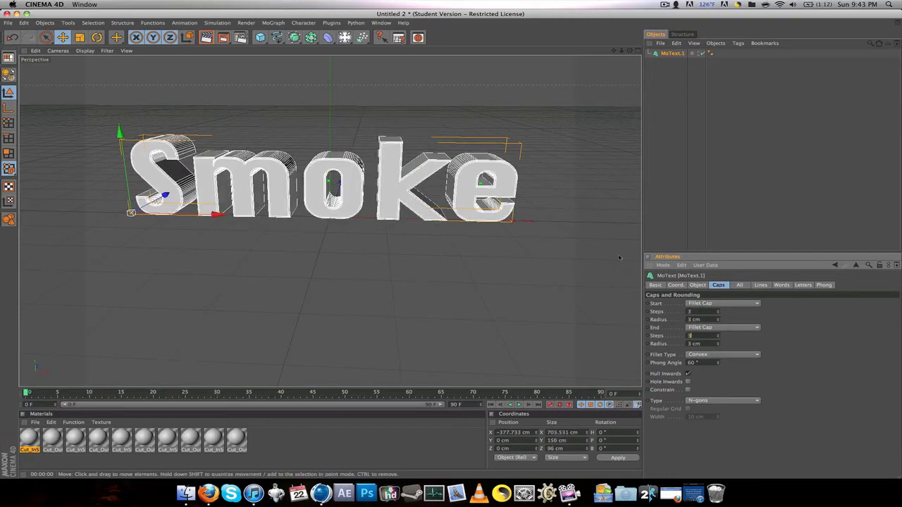
{"action": "left_click", "coordinate": [600, 239]}
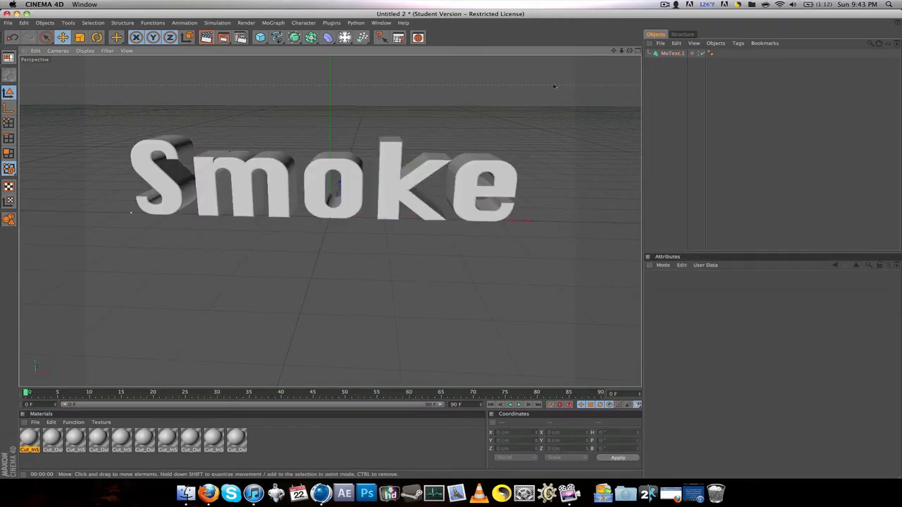
Open the Thrausi plugin and set the number of pieces to 10 for a random break
{"action": "left_click_drag", "start_coordinate": [629, 50], "coordinate": [624, 37]}
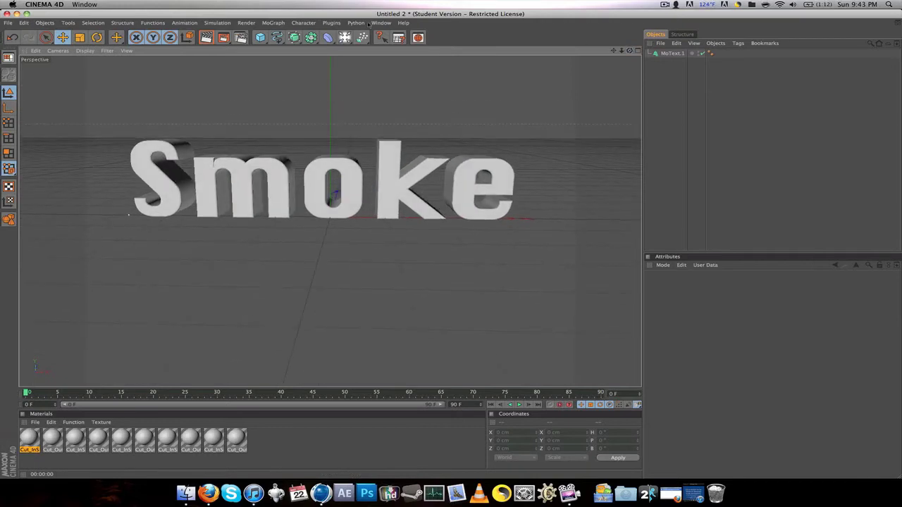
{"action": "left_click", "coordinate": [331, 22]}
{"action": "mouse_move", "coordinate": [366, 45]}
{"action": "left_click", "coordinate": [406, 57]}
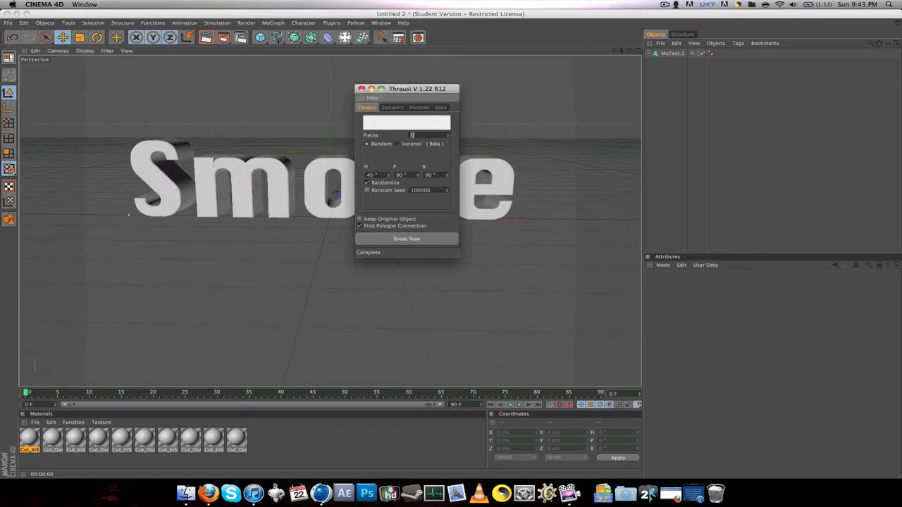
{"action": "type", "text": "10"}
{"action": "left_click", "coordinate": [410, 237]}
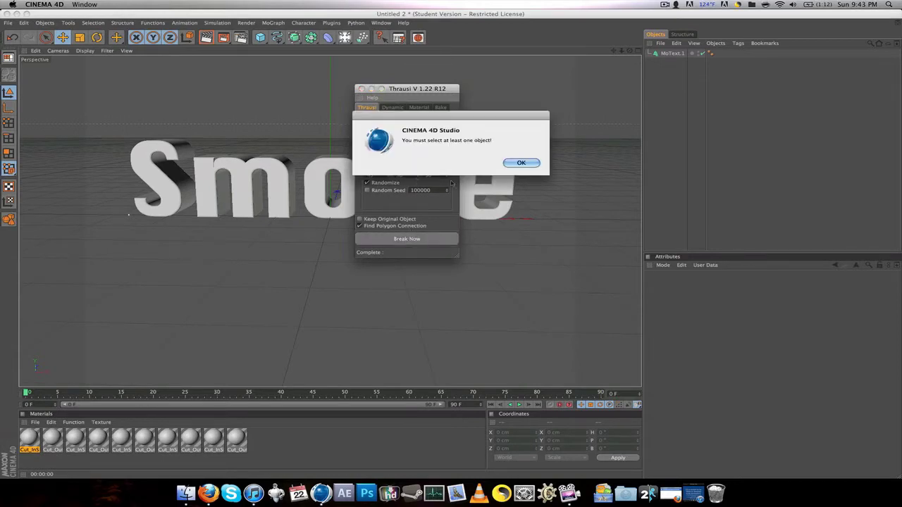
{"action": "left_click", "coordinate": [524, 163]}
Break the MoText object with Thrausi in Random mode and close the plugin window
{"action": "left_click", "coordinate": [672, 53]}
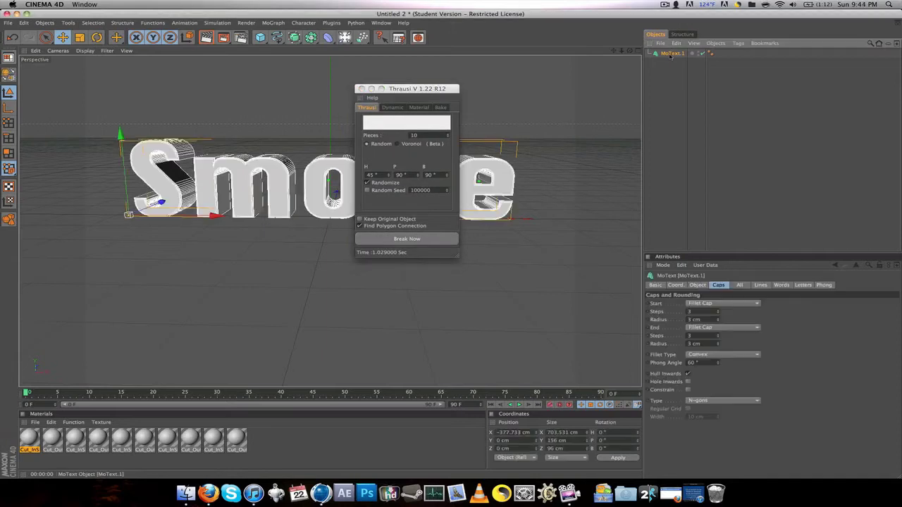
{"action": "left_click", "coordinate": [412, 243]}
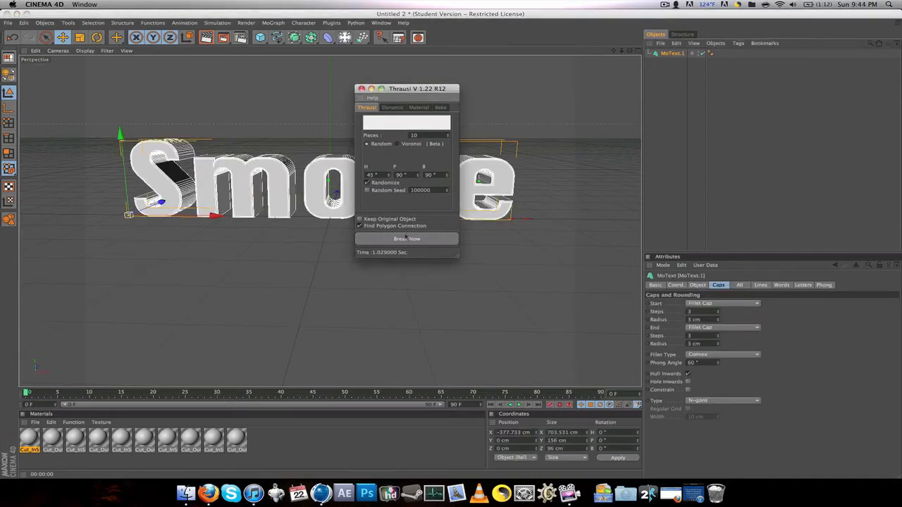
{"action": "left_click", "coordinate": [407, 238]}
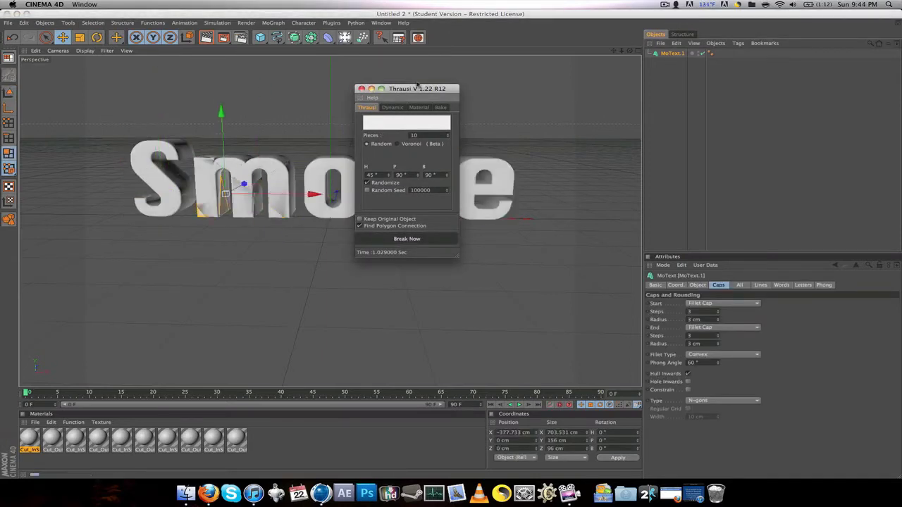
{"action": "left_click_drag", "start_coordinate": [417, 84], "coordinate": [609, 83]}
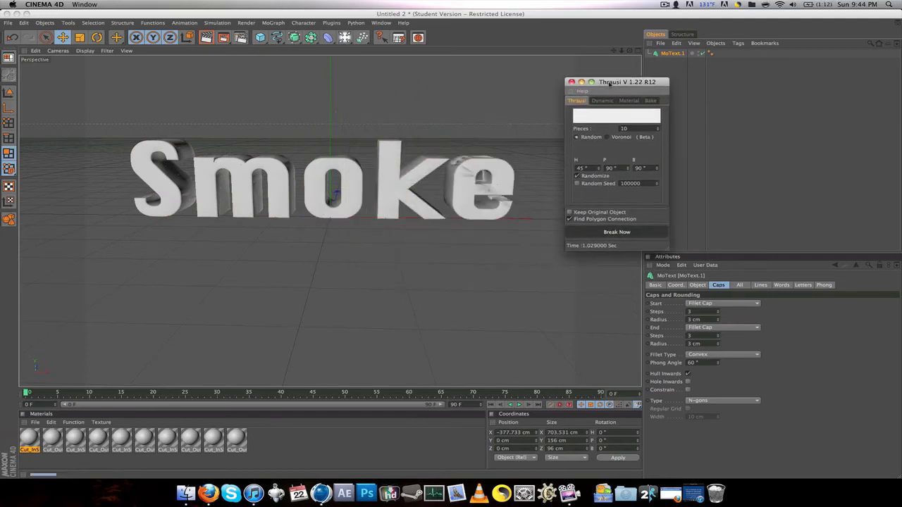
{"action": "left_click", "coordinate": [572, 82]}
{"action": "left_click", "coordinate": [522, 91]}
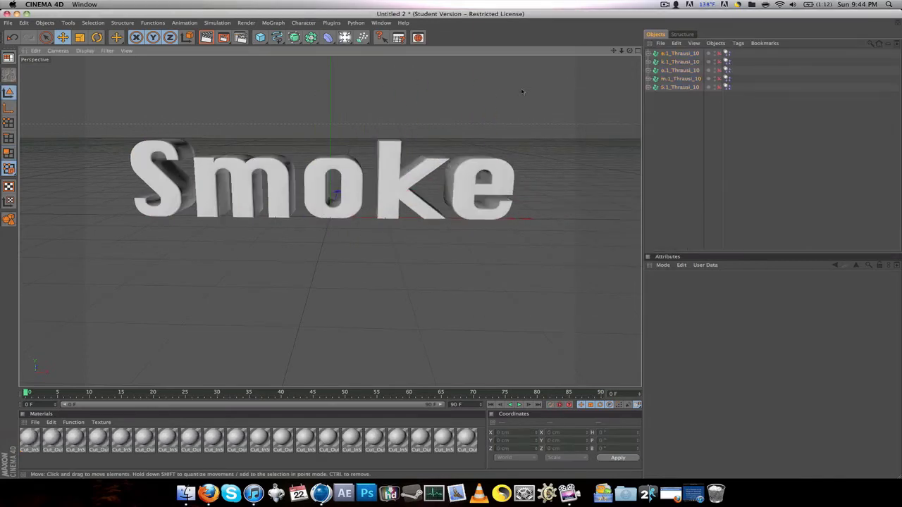
Render the active view to check the fractured letters, and enable the five letter fracture objects
{"action": "left_click", "coordinate": [206, 38]}
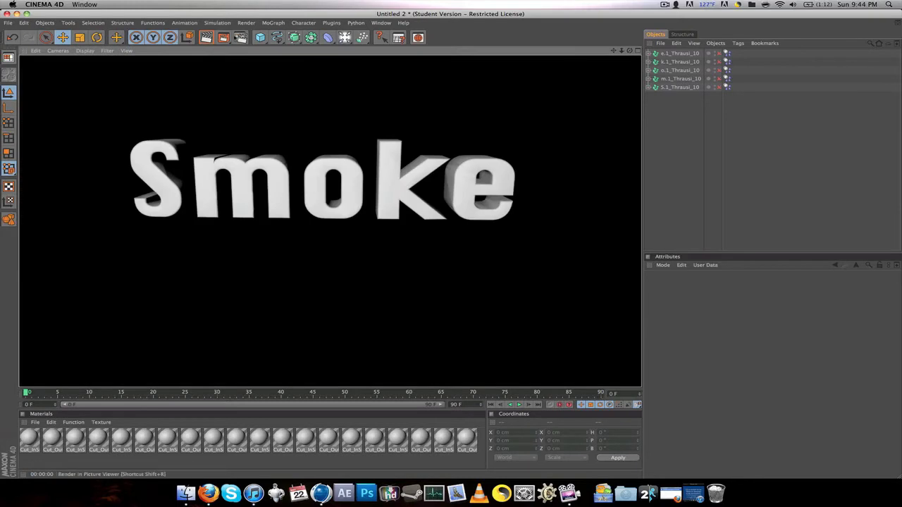
{"action": "left_click", "coordinate": [240, 37]}
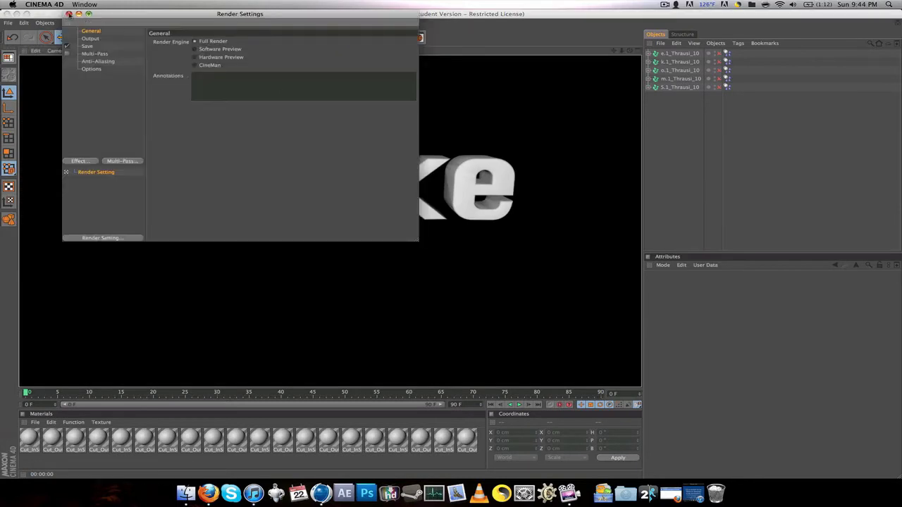
{"action": "left_click", "coordinate": [69, 14]}
{"action": "left_click", "coordinate": [418, 178]}
{"action": "left_click", "coordinate": [557, 138]}
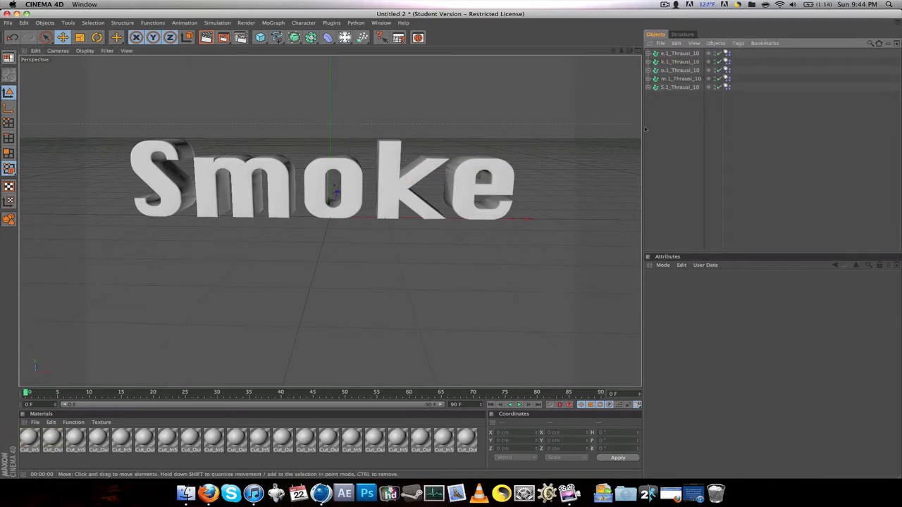
Add a MoGraph Tracer linked to all five letter fracture objects and review its trace links
{"action": "left_click_drag", "start_coordinate": [684, 106], "coordinate": [656, 33]}
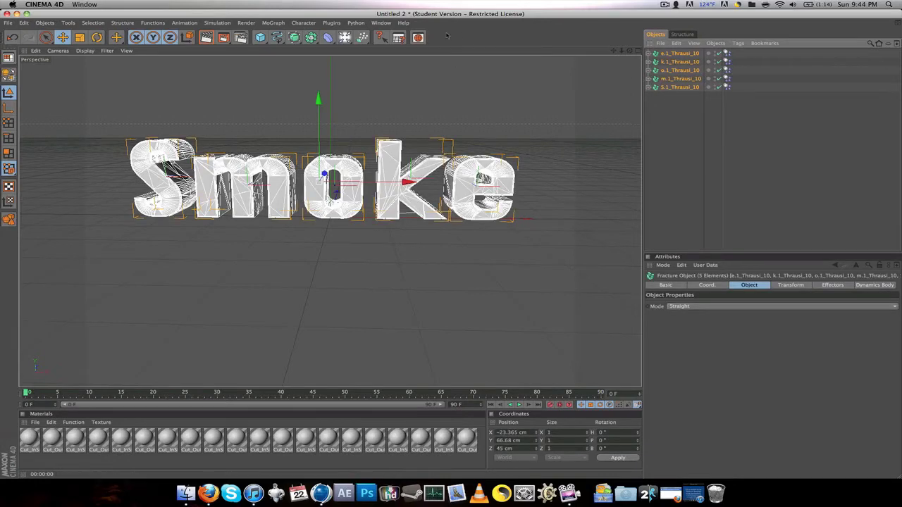
{"action": "left_click", "coordinate": [317, 22]}
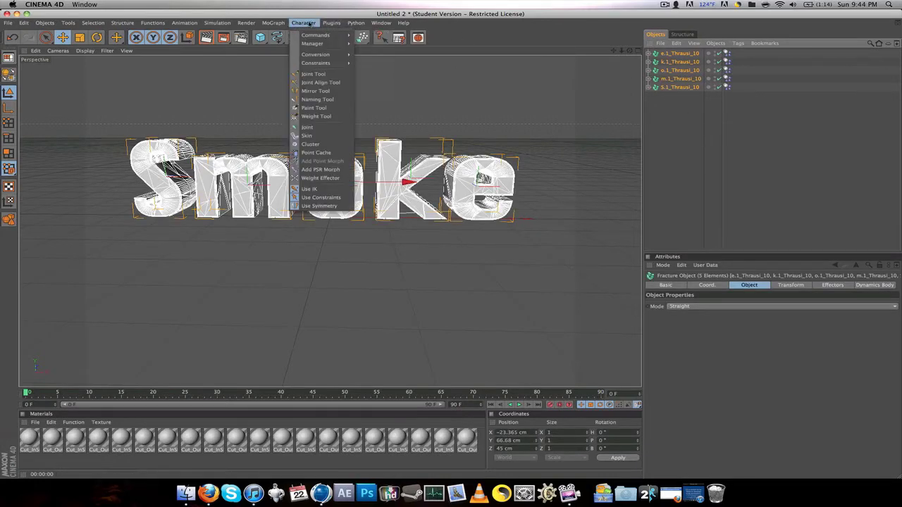
{"action": "left_click", "coordinate": [303, 22]}
{"action": "left_click", "coordinate": [272, 23]}
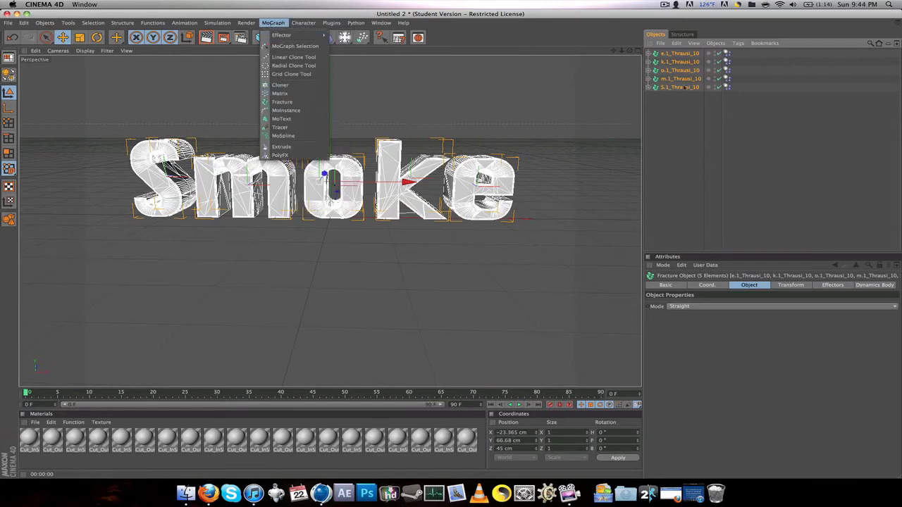
{"action": "left_click", "coordinate": [280, 127]}
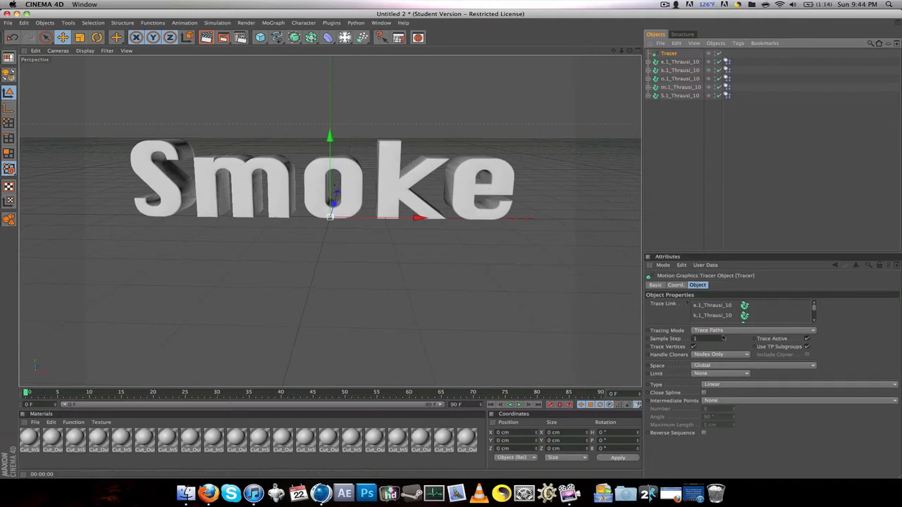
{"action": "mouse_move", "coordinate": [813, 308]}
{"action": "left_mouse_down"}
{"action": "mouse_move", "coordinate": [814, 321]}
{"action": "mouse_move", "coordinate": [814, 306]}
{"action": "left_mouse_up"}
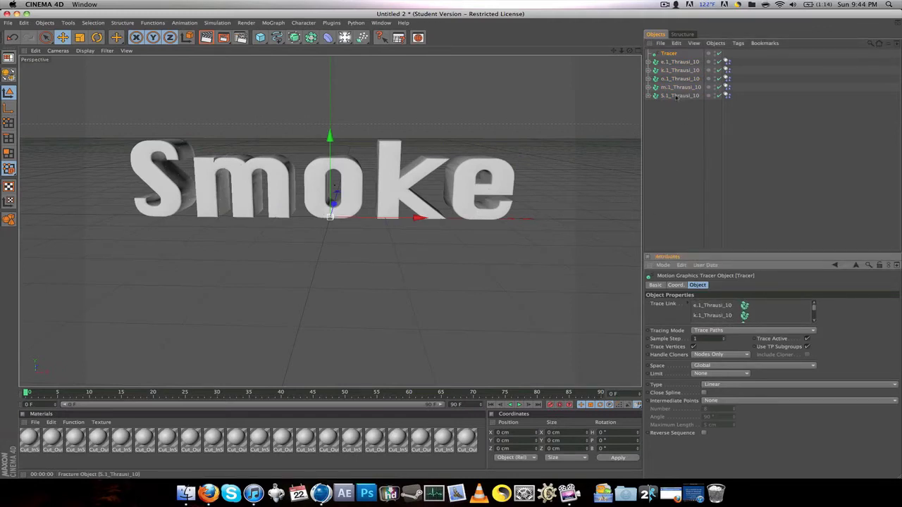
{"action": "mouse_move", "coordinate": [678, 96]}
{"action": "left_mouse_down"}
{"action": "mouse_move", "coordinate": [699, 181]}
{"action": "mouse_move", "coordinate": [689, 166]}
{"action": "mouse_move", "coordinate": [753, 206]}
{"action": "left_mouse_up"}
{"action": "left_click", "coordinate": [668, 53]}
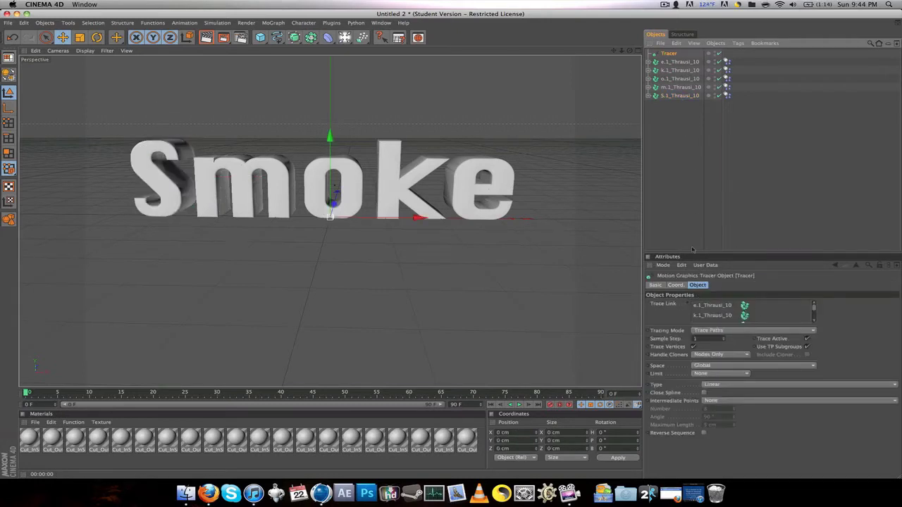
{"action": "left_click", "coordinate": [672, 170]}
{"action": "left_click", "coordinate": [669, 54]}
Add a MoGraph Matrix object, set its mode to Object and link the Tracer as its object
{"action": "left_click", "coordinate": [273, 22]}
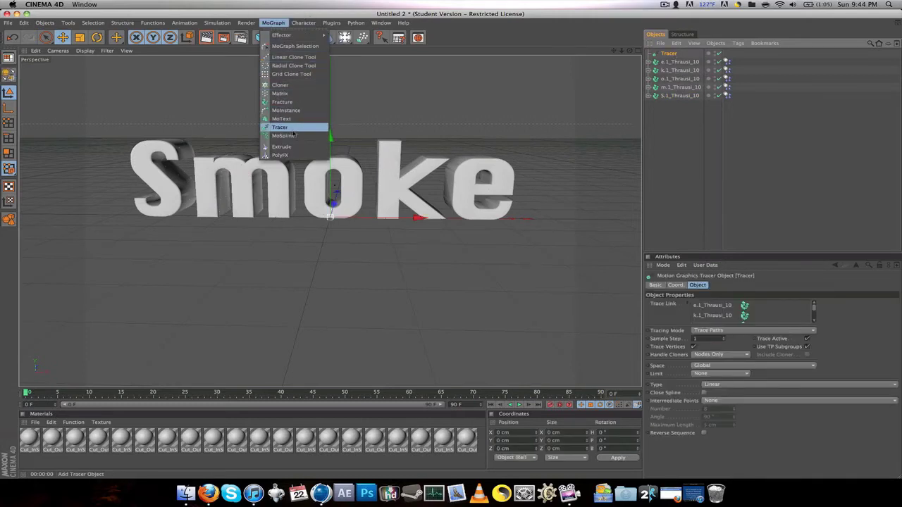
{"action": "left_click", "coordinate": [291, 94]}
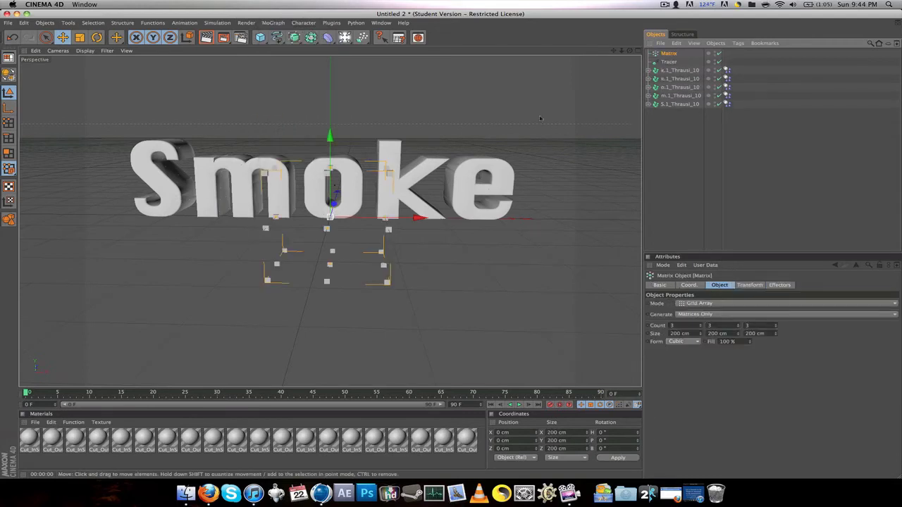
{"action": "left_click", "coordinate": [694, 304]}
{"action": "left_click", "coordinate": [694, 311]}
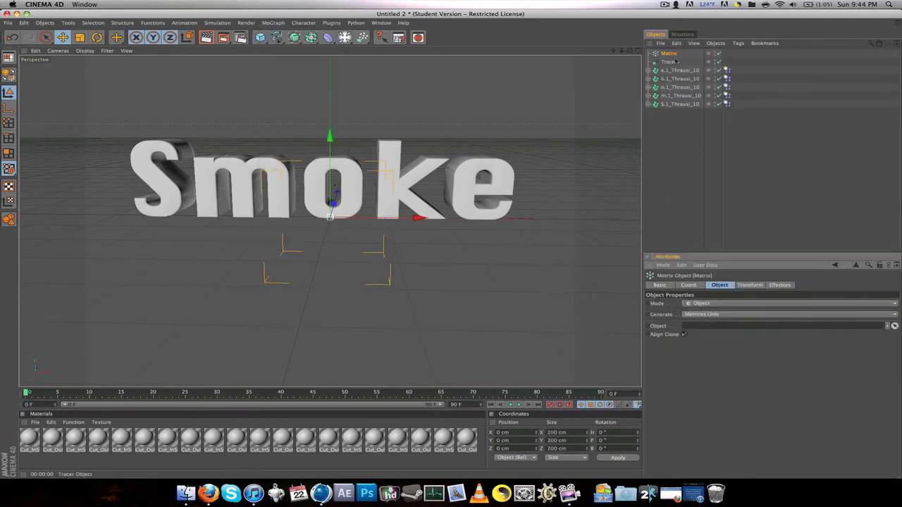
{"action": "left_click_drag", "start_coordinate": [670, 62], "coordinate": [697, 327]}
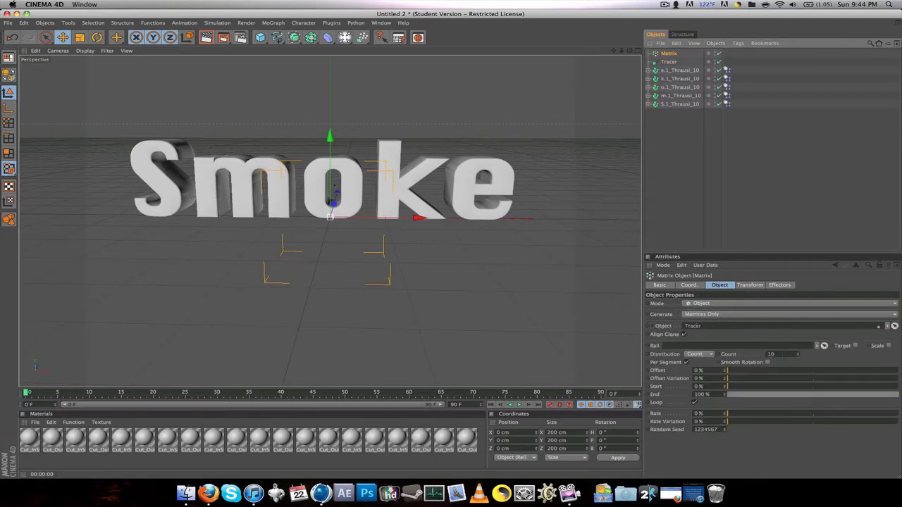
Set the Matrix object's distribution count to 60 and deselect it
{"action": "left_click_drag", "start_coordinate": [784, 354], "coordinate": [673, 335]}
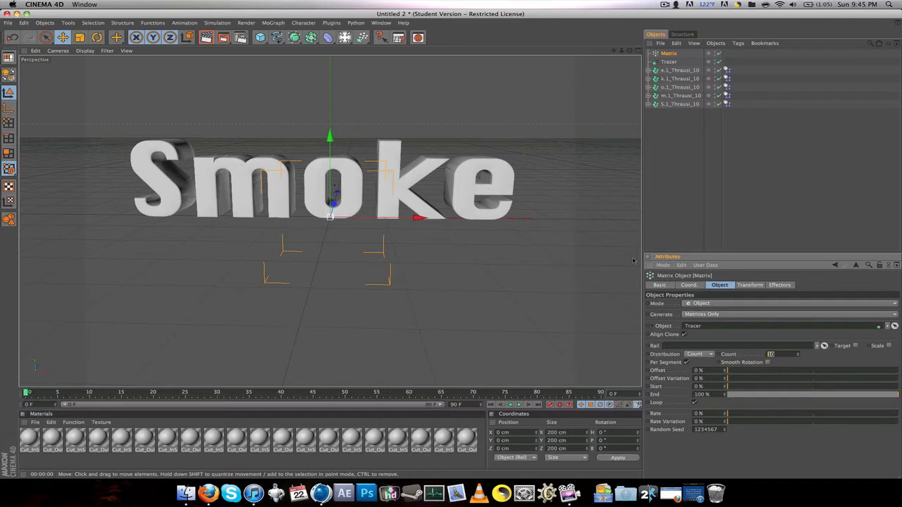
{"action": "type", "text": "60"}
{"action": "key", "text": "Return"}
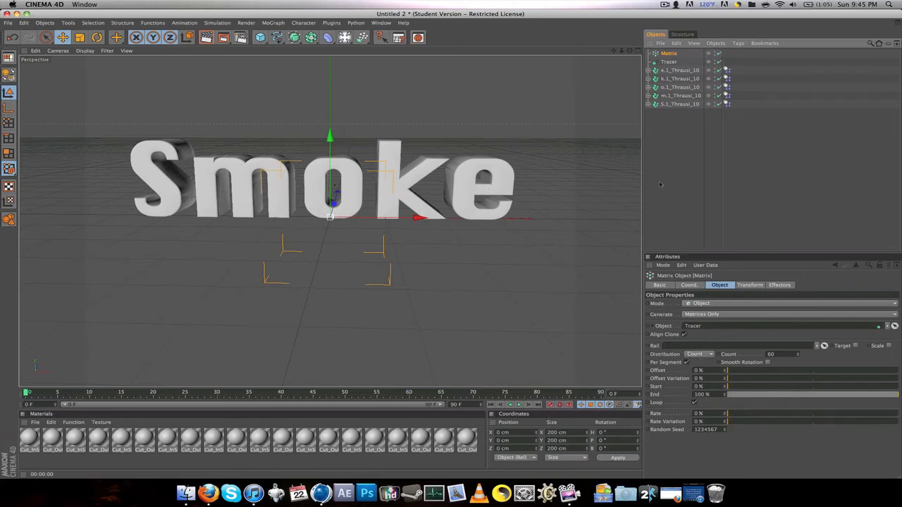
{"action": "left_click", "coordinate": [658, 155]}
Enable custom initial velocity on all five Dynamics Body tags and set the initial linear velocity to 320, 900 and 900 cm
{"action": "left_click_drag", "start_coordinate": [733, 118], "coordinate": [730, 67]}
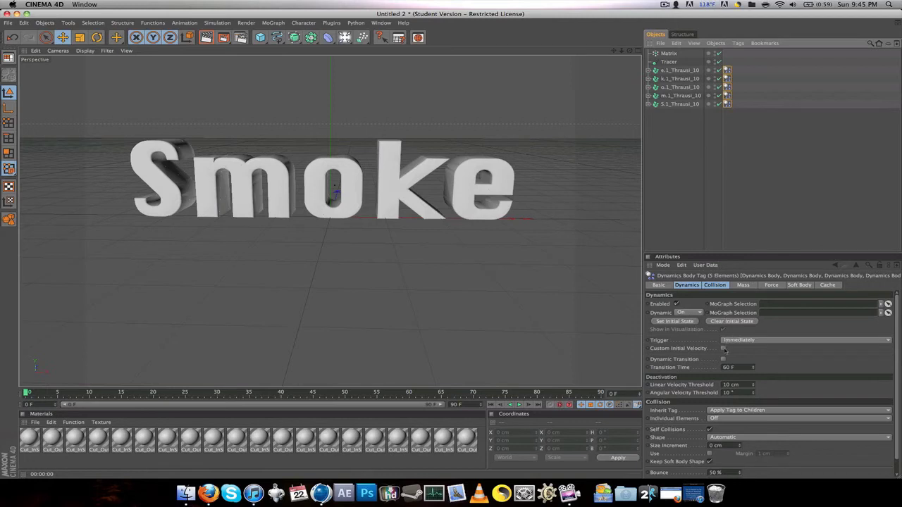
{"action": "left_click", "coordinate": [723, 349]}
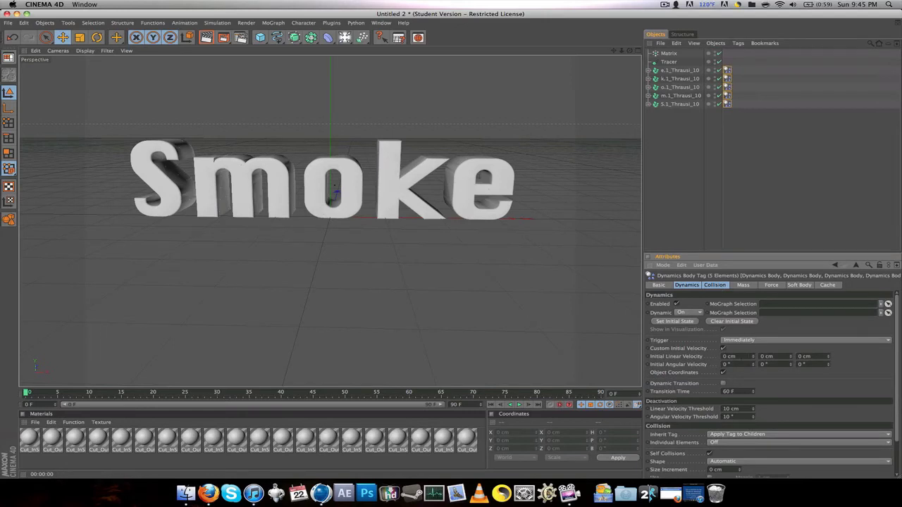
{"action": "left_click", "coordinate": [730, 356]}
{"action": "type", "text": "320"}
{"action": "key", "text": "Tab"}
{"action": "type", "text": "900"}
{"action": "key", "text": "Tab"}
{"action": "key", "text": "Tab"}
Set the initial angular velocity of the five Dynamics Body tags to 320°, 900° and 900°
{"action": "type", "text": "320"}
{"action": "key", "text": "Tab"}
{"action": "type", "text": "900"}
{"action": "key", "text": "Tab"}
{"action": "type", "text": "9"}
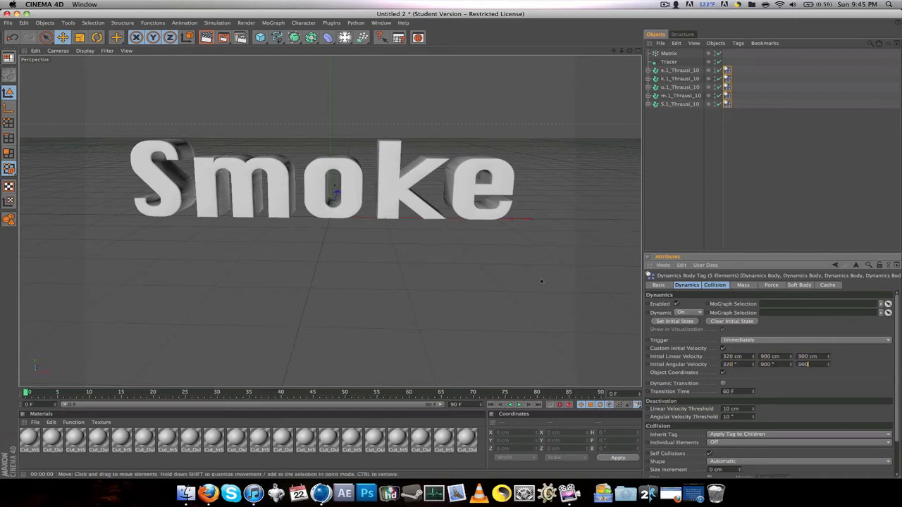
Play the dynamics simulation to check the flying pieces and their trails, and return to frame 0
{"action": "left_click", "coordinate": [528, 282]}
{"action": "left_click", "coordinate": [520, 405]}
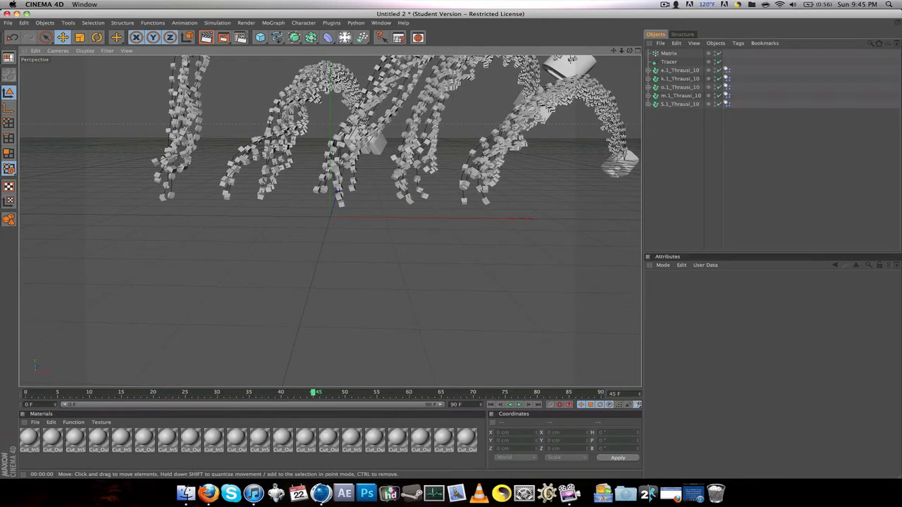
{"action": "left_click", "coordinate": [27, 393]}
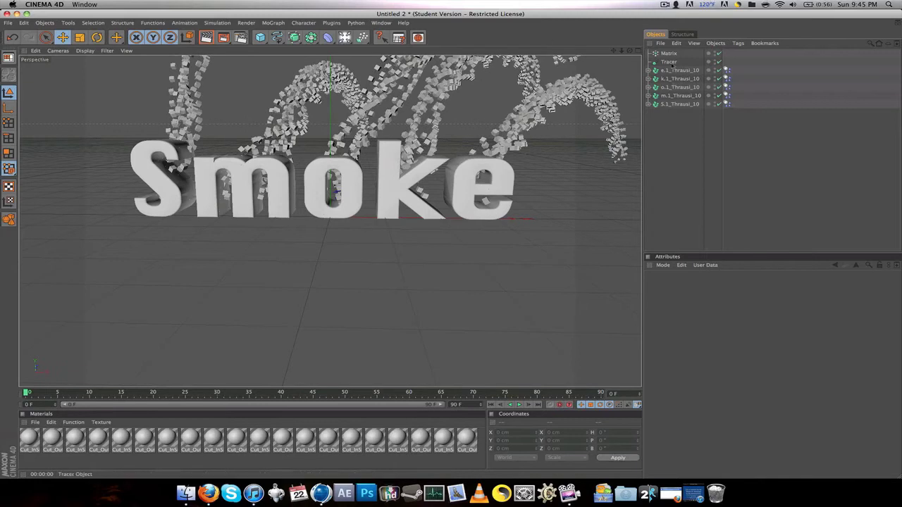
Inspect the letter S fracture object, its Dynamics Body tag and its list of pieces
{"action": "left_click", "coordinate": [669, 105]}
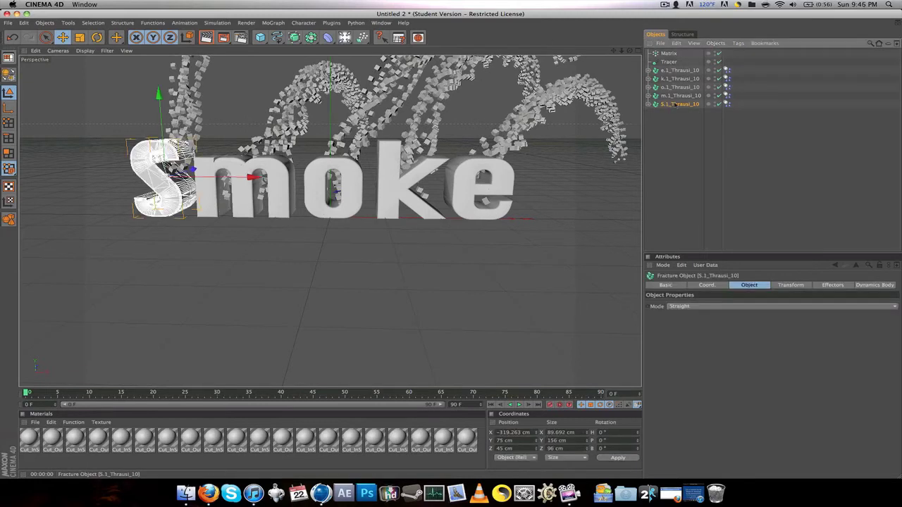
{"action": "left_click", "coordinate": [726, 103]}
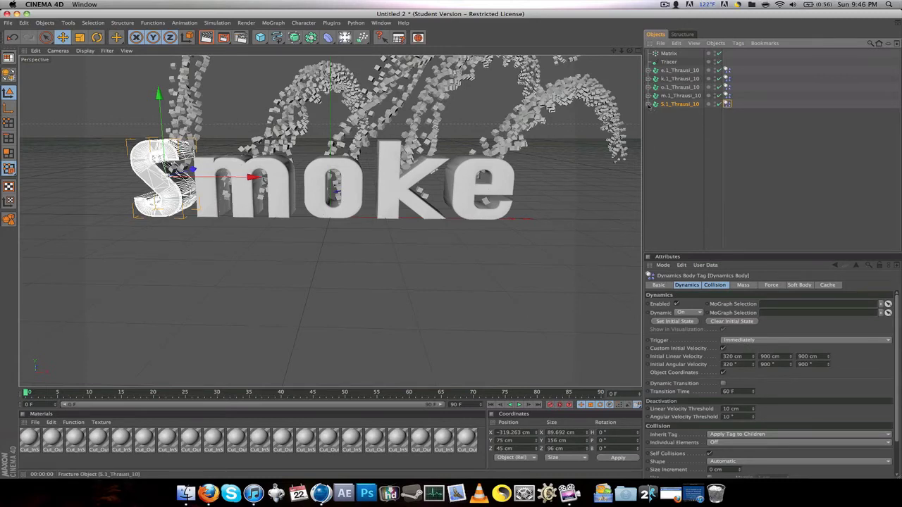
{"action": "left_click", "coordinate": [649, 105]}
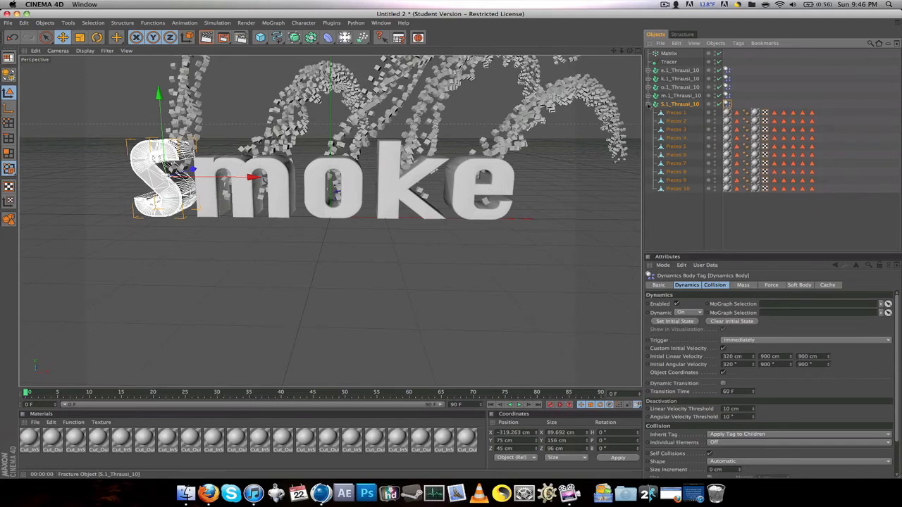
{"action": "left_click", "coordinate": [649, 105]}
{"action": "left_click", "coordinate": [684, 134]}
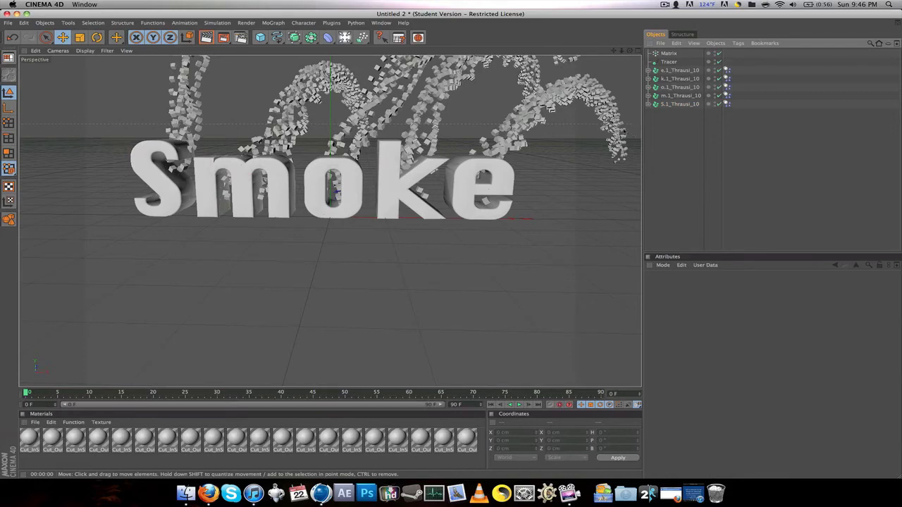
Frame the whole text and the Matrix trails above it in the perspective view
{"action": "left_click_drag", "start_coordinate": [621, 50], "coordinate": [641, 76]}
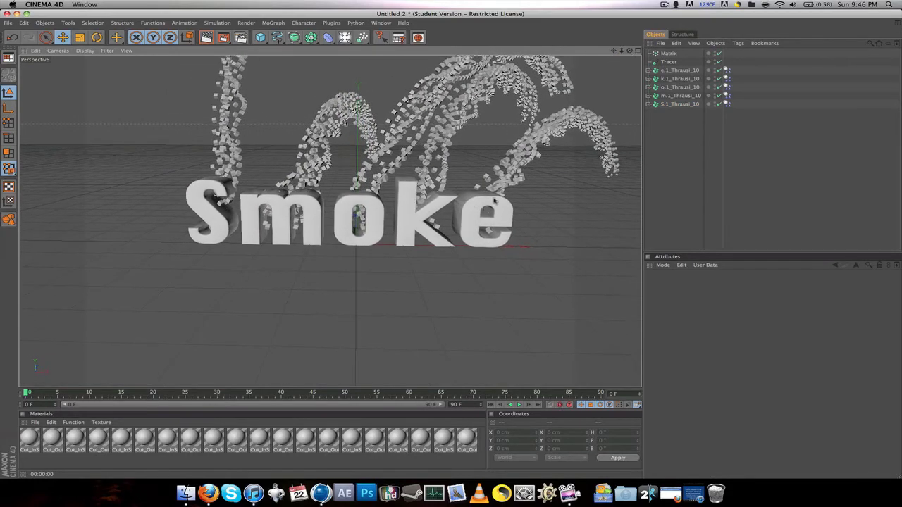
{"action": "left_click_drag", "start_coordinate": [381, 121], "coordinate": [405, 124], "text": "alt"}
{"action": "left_click", "coordinate": [663, 4]}
{"action": "left_click", "coordinate": [660, 5]}
{"action": "left_click", "coordinate": [562, 137]}
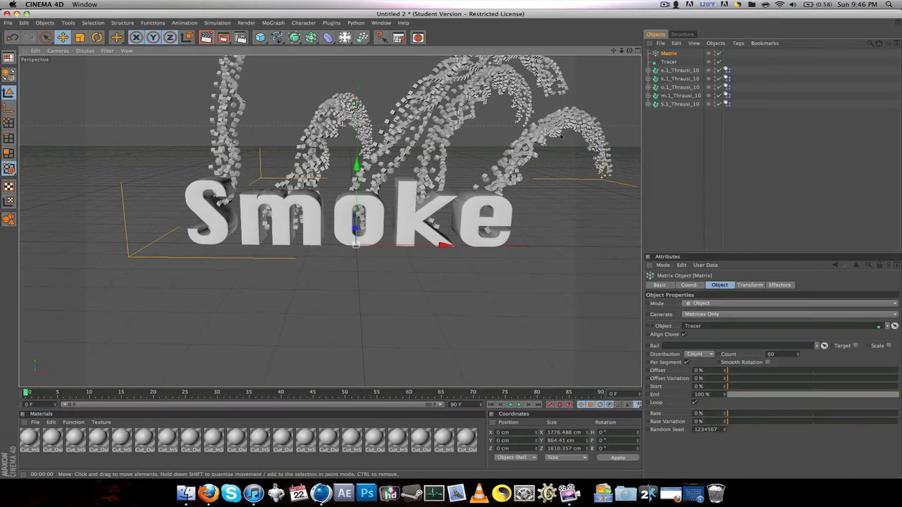
{"action": "left_click", "coordinate": [485, 268]}
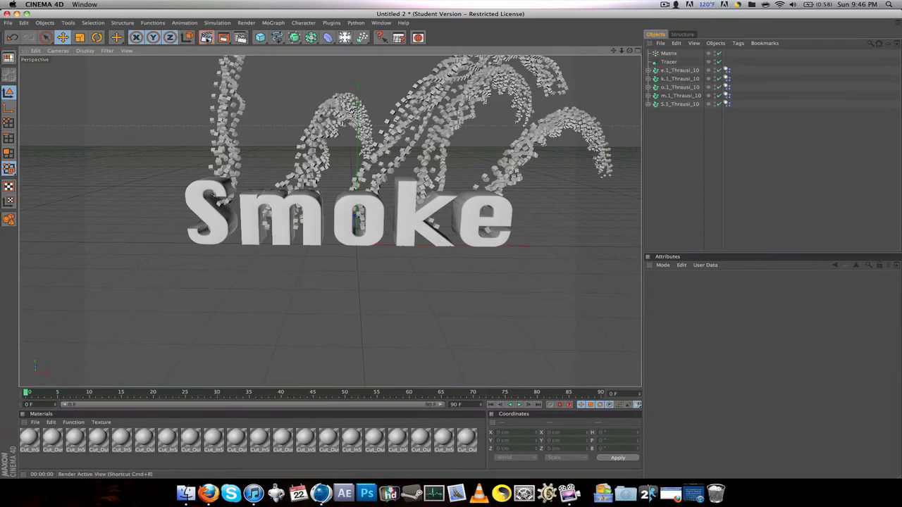
Test-render the perspective view and add a Thinking Particles Particle Geometry object to the scene
{"action": "left_click", "coordinate": [206, 37]}
{"action": "left_click", "coordinate": [167, 109]}
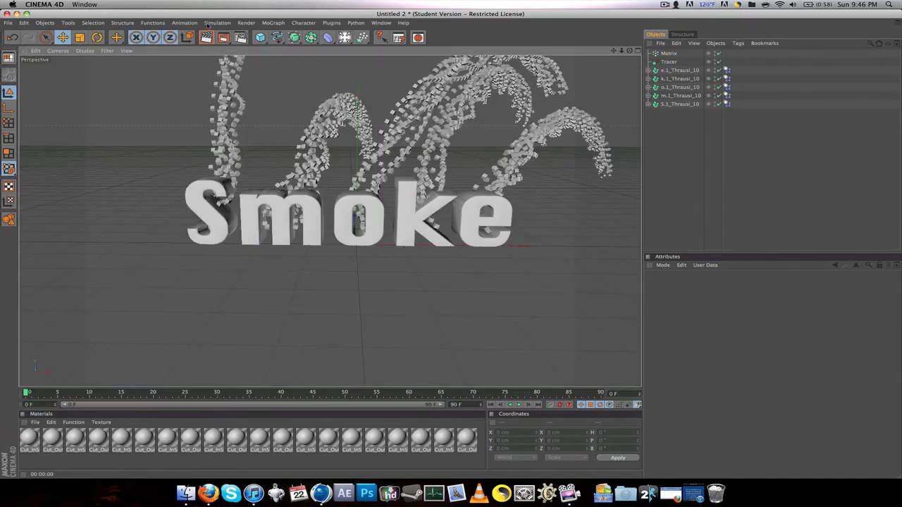
{"action": "left_click", "coordinate": [210, 22]}
{"action": "mouse_move", "coordinate": [237, 64]}
{"action": "left_click", "coordinate": [290, 66]}
{"action": "left_click", "coordinate": [675, 127]}
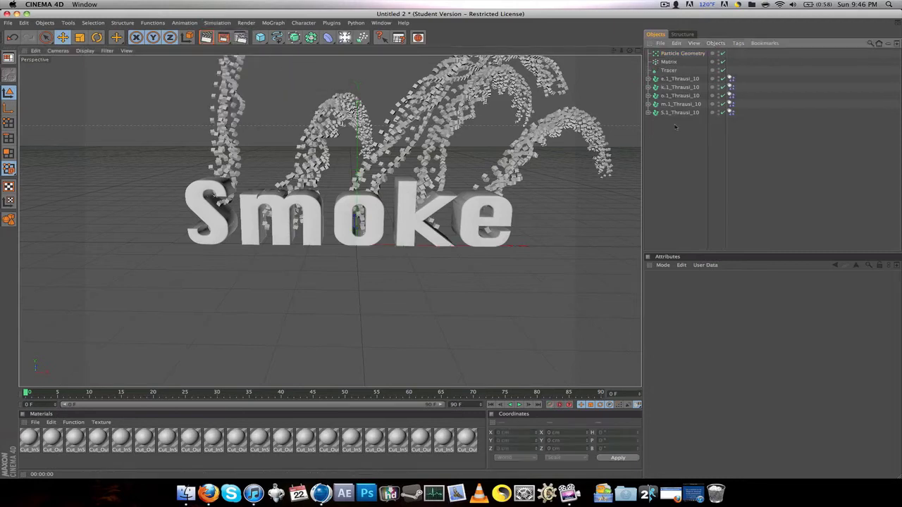
{"action": "left_click", "coordinate": [44, 23]}
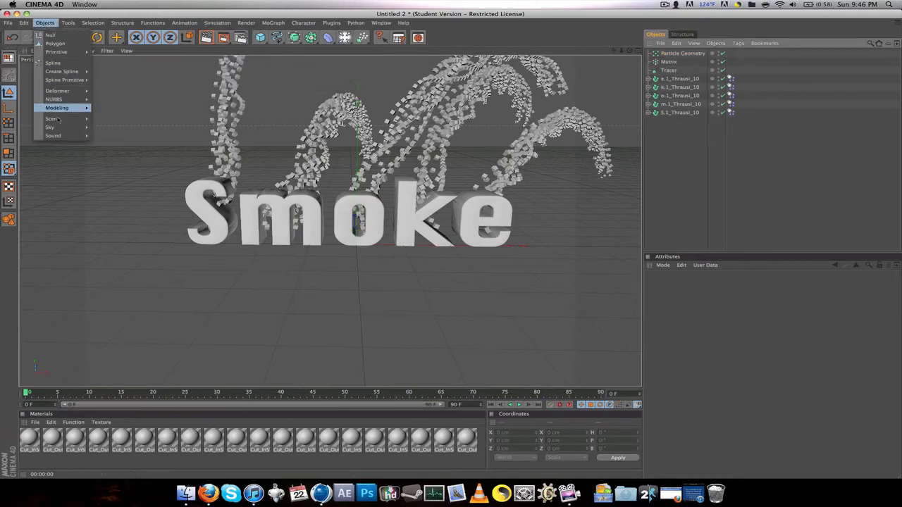
{"action": "left_click", "coordinate": [282, 23]}
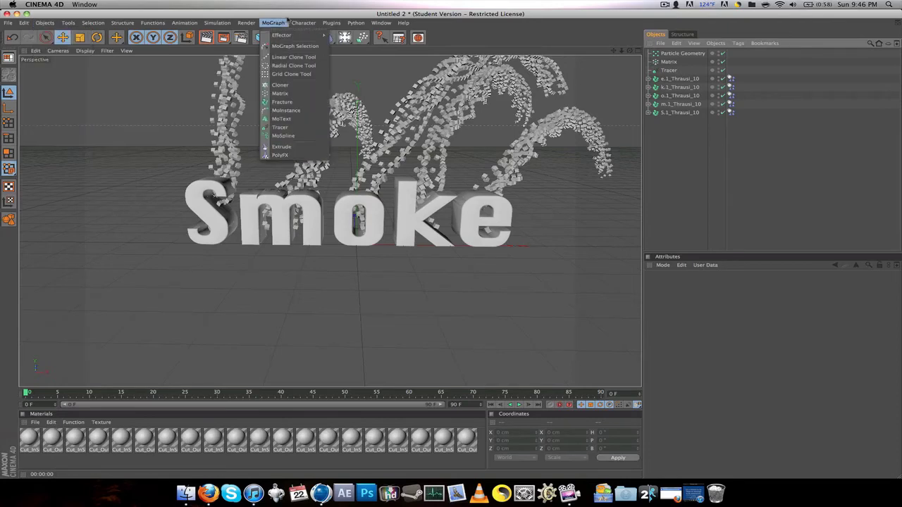
{"action": "mouse_move", "coordinate": [93, 22]}
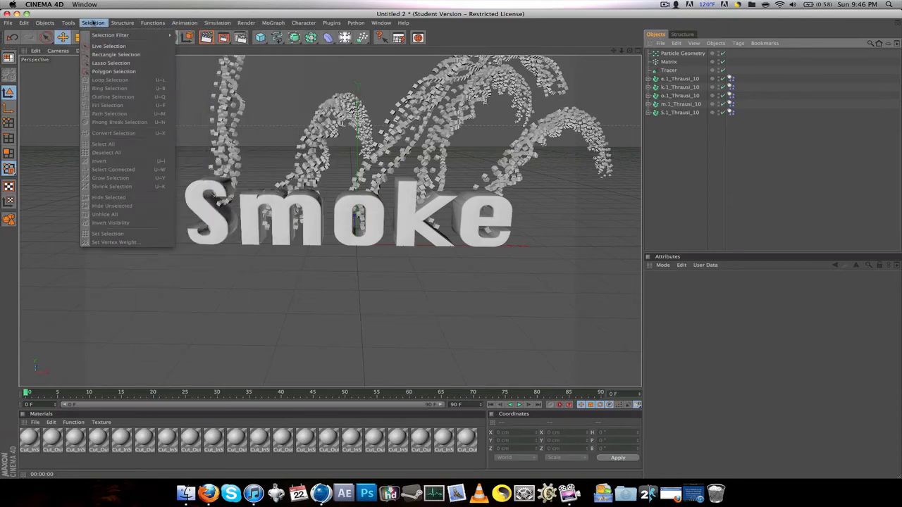
{"action": "left_click", "coordinate": [646, 134]}
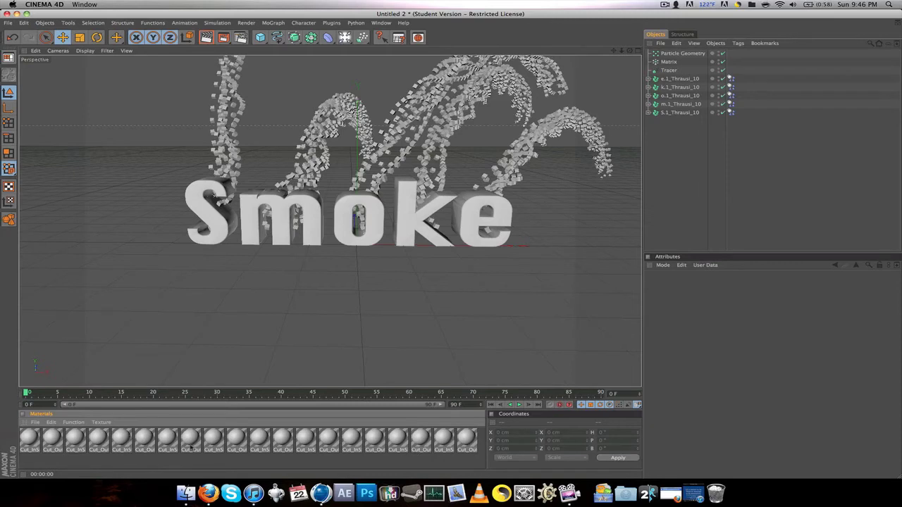
{"action": "left_click", "coordinate": [190, 443]}
{"action": "left_click", "coordinate": [213, 439]}
{"action": "left_click", "coordinate": [236, 438]}
{"action": "left_click", "coordinate": [259, 438]}
{"action": "left_click", "coordinate": [278, 437]}
{"action": "left_click", "coordinate": [317, 435]}
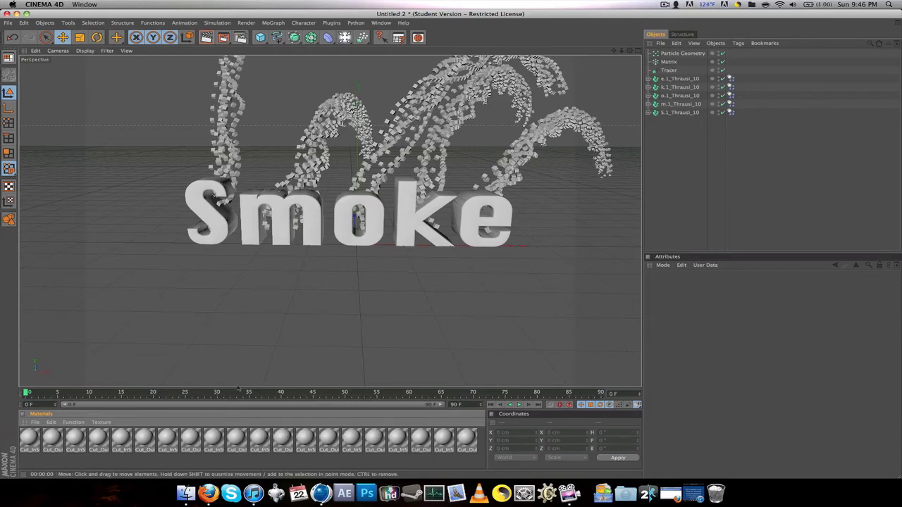
Create a new material and set its color to green with RGB values 0, 249 and 120
{"action": "double_click", "coordinate": [165, 463]}
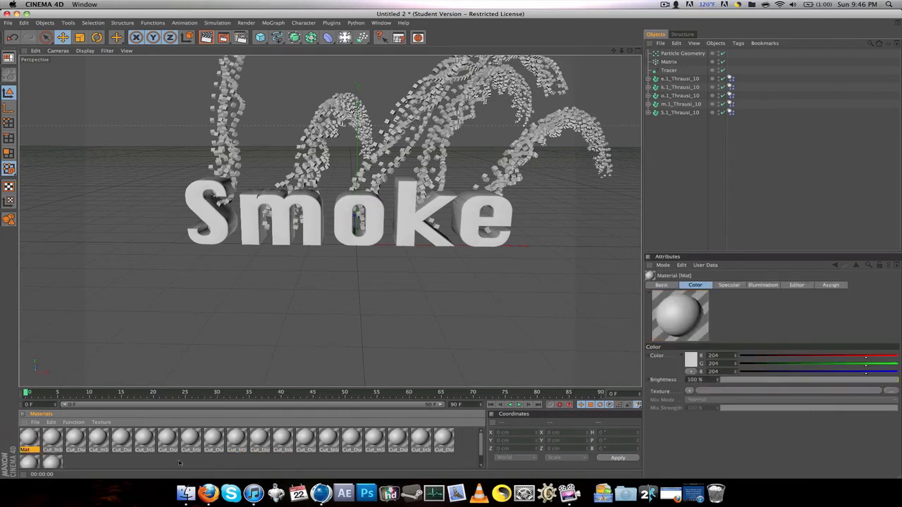
{"action": "double_click", "coordinate": [28, 439]}
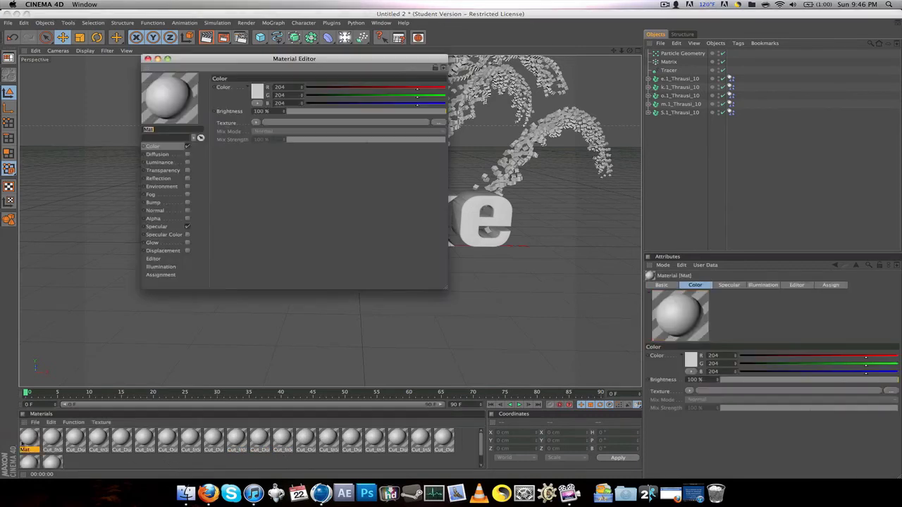
{"action": "left_click", "coordinate": [261, 90]}
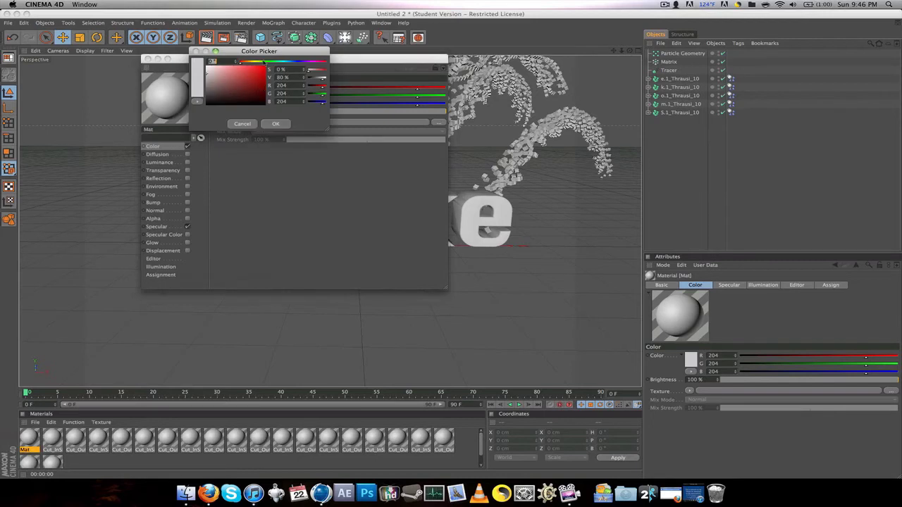
{"action": "mouse_move", "coordinate": [264, 62]}
{"action": "left_mouse_down"}
{"action": "mouse_move", "coordinate": [284, 62]}
{"action": "mouse_move", "coordinate": [267, 67]}
{"action": "left_mouse_up"}
{"action": "left_click", "coordinate": [261, 68]}
{"action": "left_click", "coordinate": [275, 124]}
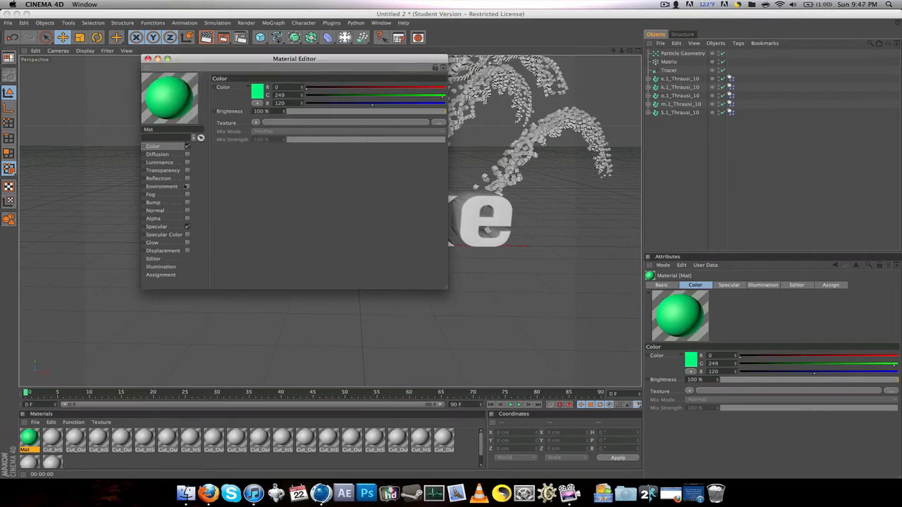
Enable Reflection on the green material with a Fresnel texture and close the material editor
{"action": "left_click", "coordinate": [187, 178]}
{"action": "left_click", "coordinate": [256, 130]}
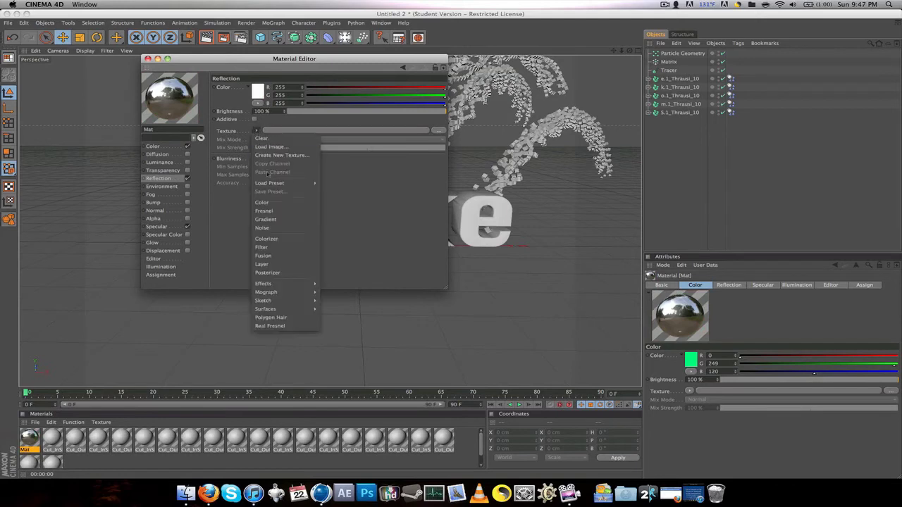
{"action": "left_click", "coordinate": [280, 211]}
{"action": "left_click", "coordinate": [147, 58]}
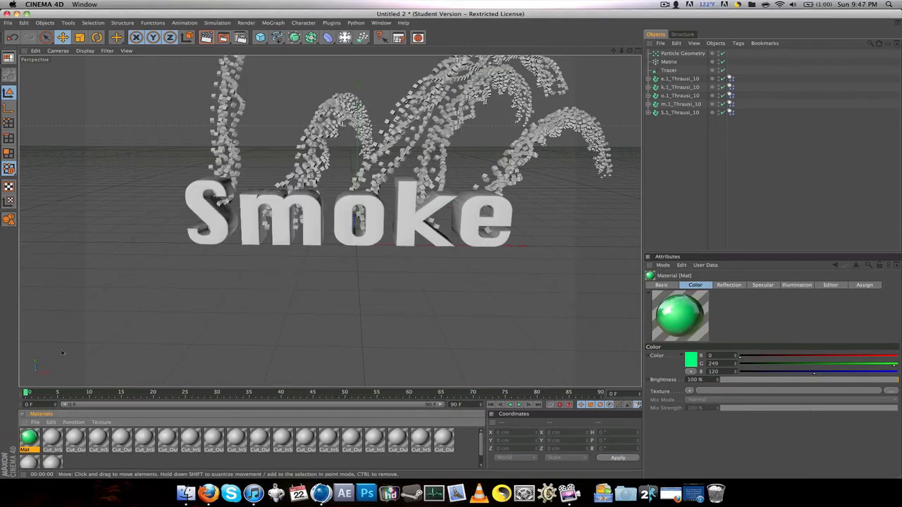
Apply the green material to the letter k fracture object and copy its texture tag to the other four letters
{"action": "left_click_drag", "start_coordinate": [29, 441], "coordinate": [448, 204]}
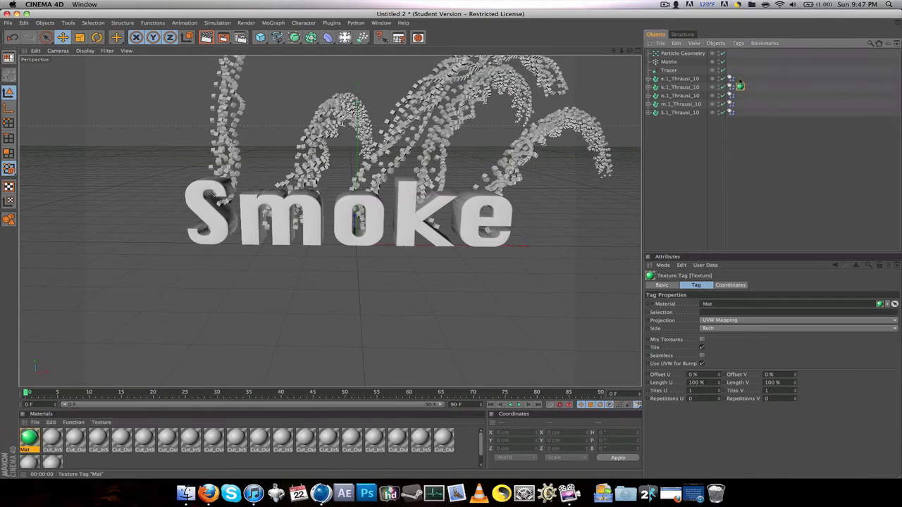
{"action": "left_click_drag", "start_coordinate": [739, 85], "coordinate": [740, 89]}
{"action": "left_click_drag", "start_coordinate": [740, 88], "coordinate": [741, 98], "text": "ctrl"}
{"action": "left_click_drag", "start_coordinate": [740, 96], "coordinate": [741, 113], "text": "ctrl"}
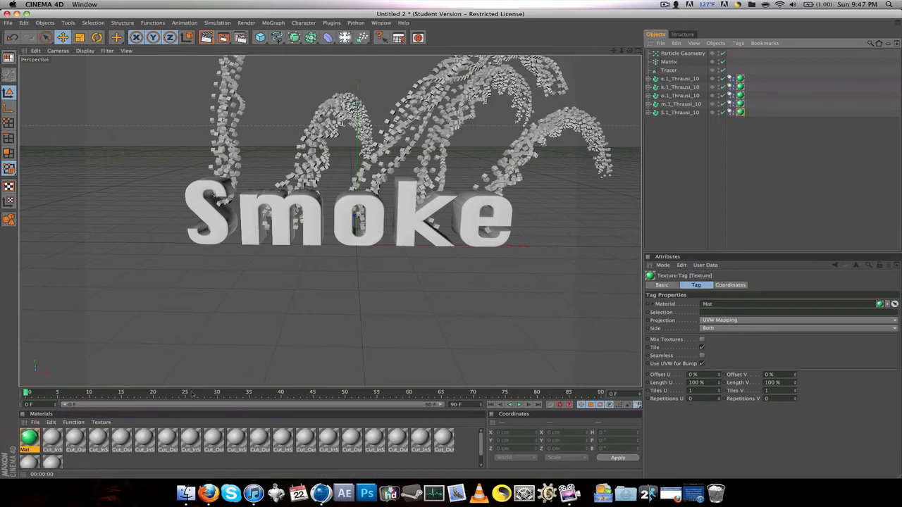
Test-render the view, expand the letter S fracture object and try its green texture tag on Pieces 1
{"action": "left_click", "coordinate": [185, 105]}
{"action": "left_click", "coordinate": [208, 38]}
{"action": "left_click", "coordinate": [155, 187]}
{"action": "left_click", "coordinate": [648, 113]}
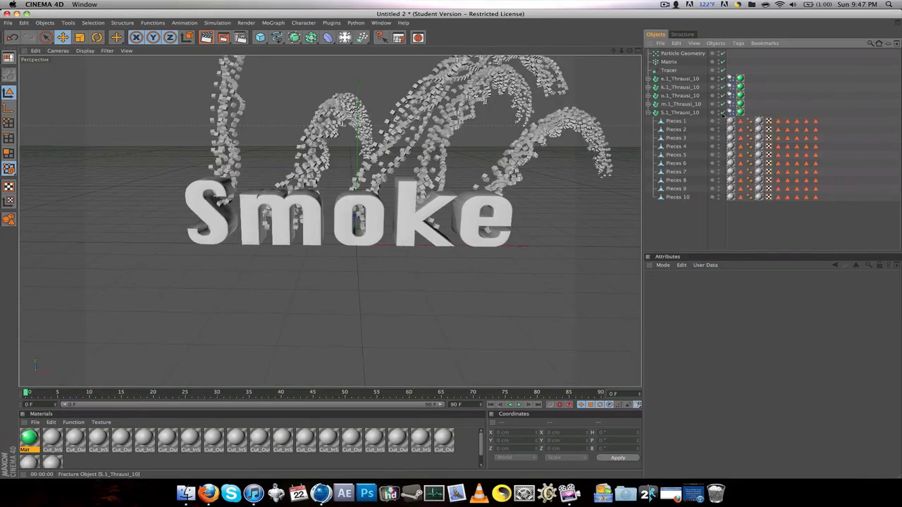
{"action": "left_click_drag", "start_coordinate": [830, 124], "coordinate": [825, 121]}
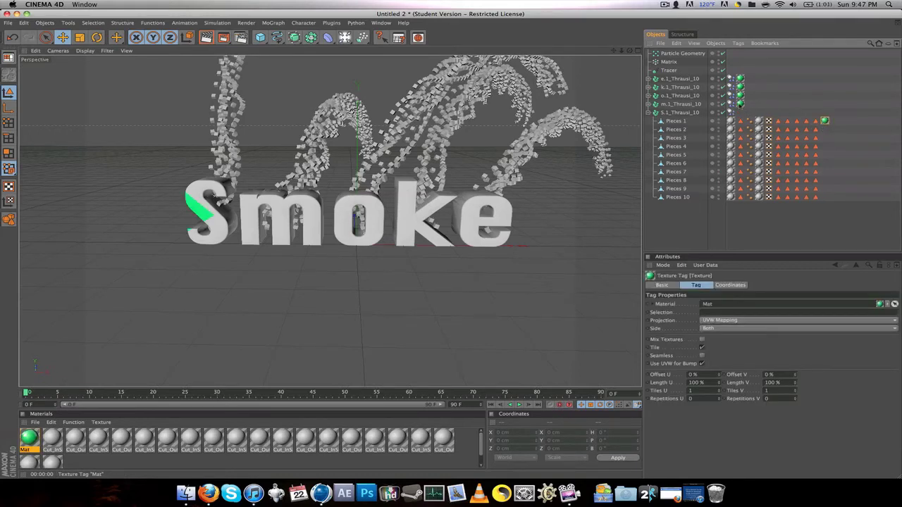
Expand the remaining letter fracture objects, select the pieces of all five letters and apply the green material to them
{"action": "left_click", "coordinate": [648, 104]}
{"action": "left_click", "coordinate": [648, 96]}
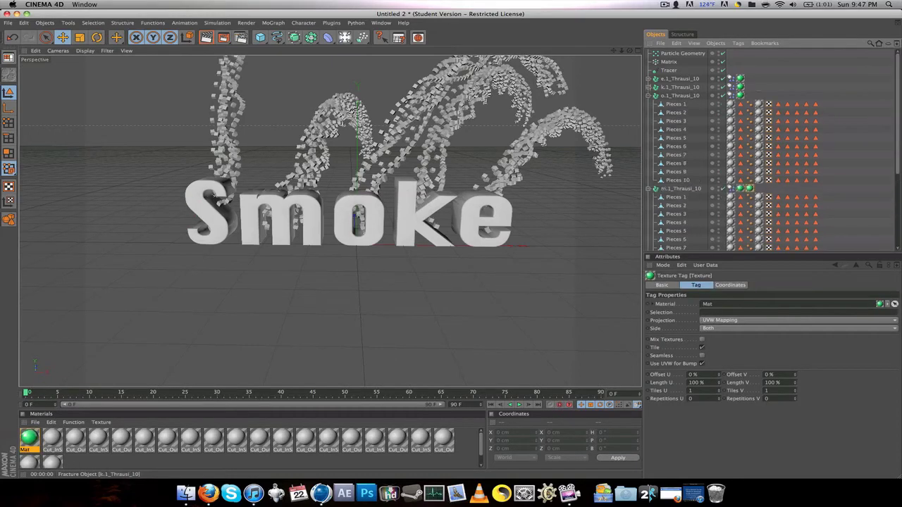
{"action": "left_click", "coordinate": [648, 87]}
{"action": "left_click", "coordinate": [649, 87]}
{"action": "left_click", "coordinate": [648, 79]}
{"action": "left_click", "coordinate": [681, 88]}
{"action": "scroll", "coordinate": [673, 137], "scroll_direction": "down", "scroll_amount": 10}
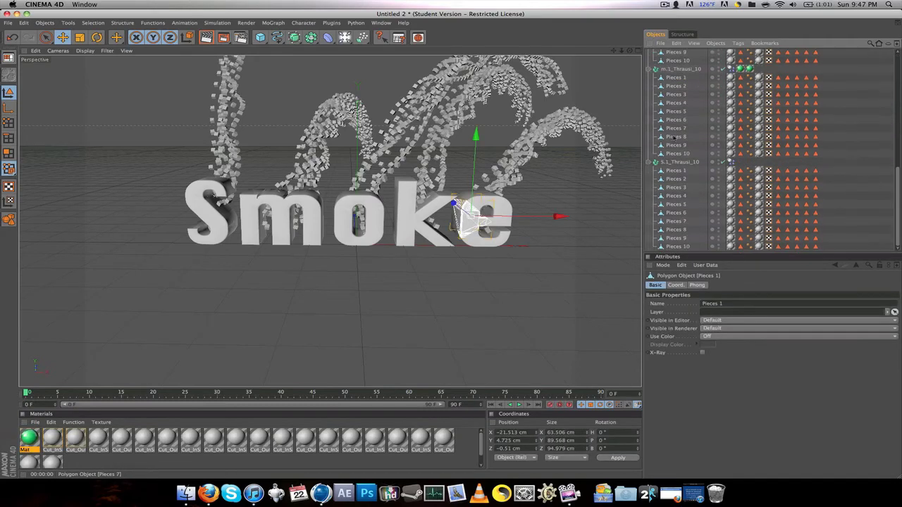
{"action": "left_click", "coordinate": [670, 246], "text": "shift"}
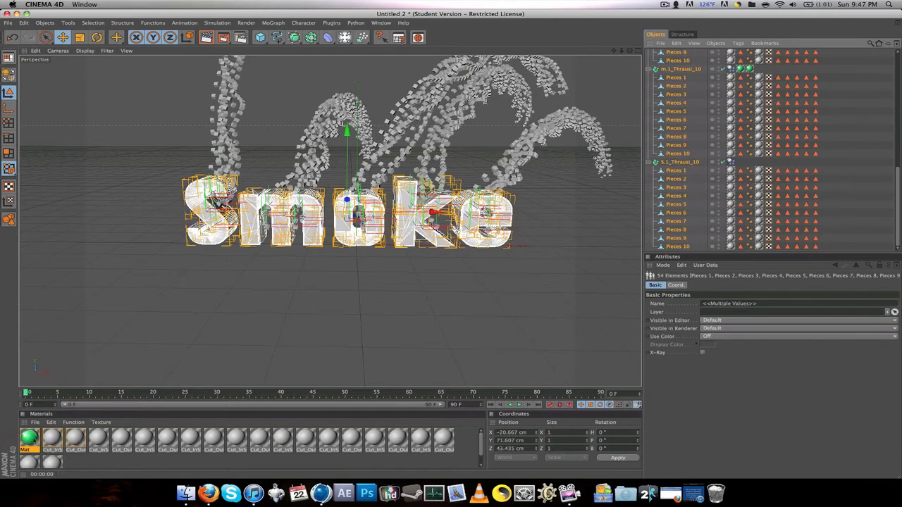
{"action": "left_click_drag", "start_coordinate": [32, 440], "coordinate": [209, 221]}
{"action": "left_click", "coordinate": [152, 222]}
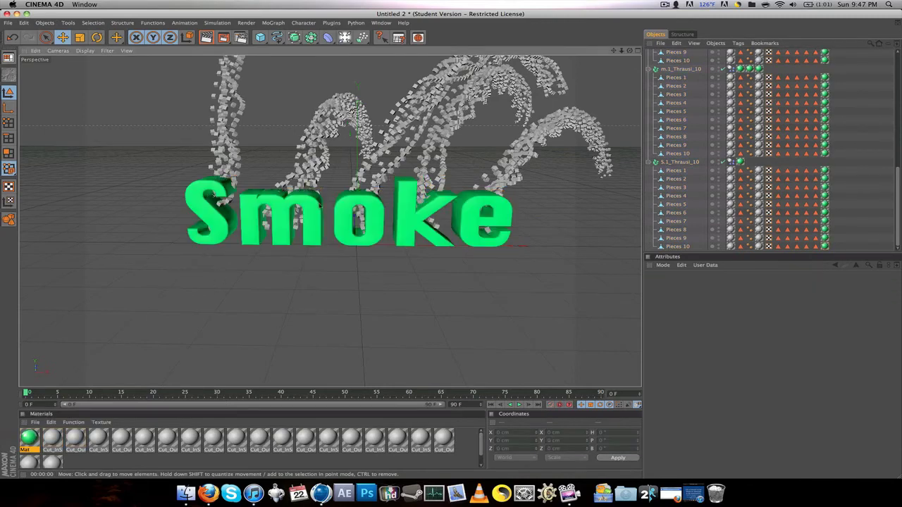
Collapse the five letter fracture objects in the object list and test-render the green text
{"action": "left_click", "coordinate": [649, 162]}
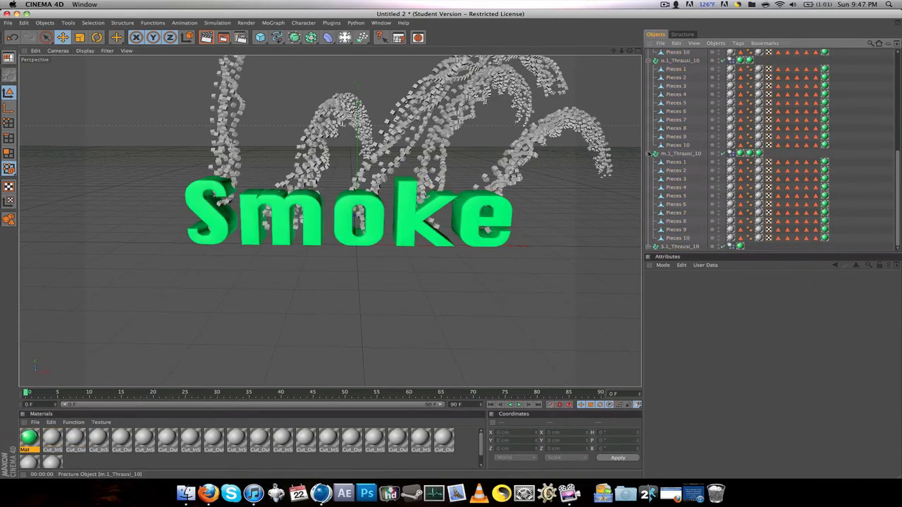
{"action": "left_click", "coordinate": [649, 154]}
{"action": "left_click", "coordinate": [648, 146]}
{"action": "left_click", "coordinate": [649, 136]}
{"action": "left_click", "coordinate": [649, 79]}
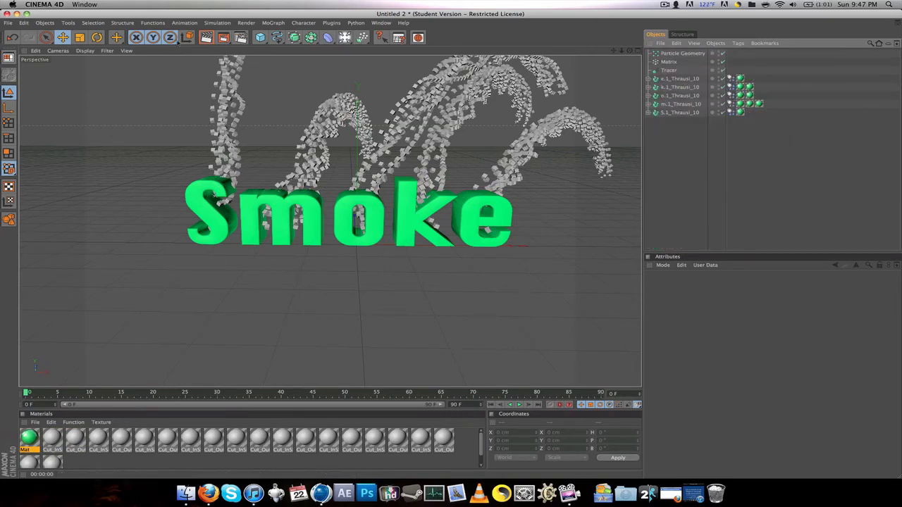
{"action": "left_click", "coordinate": [205, 38]}
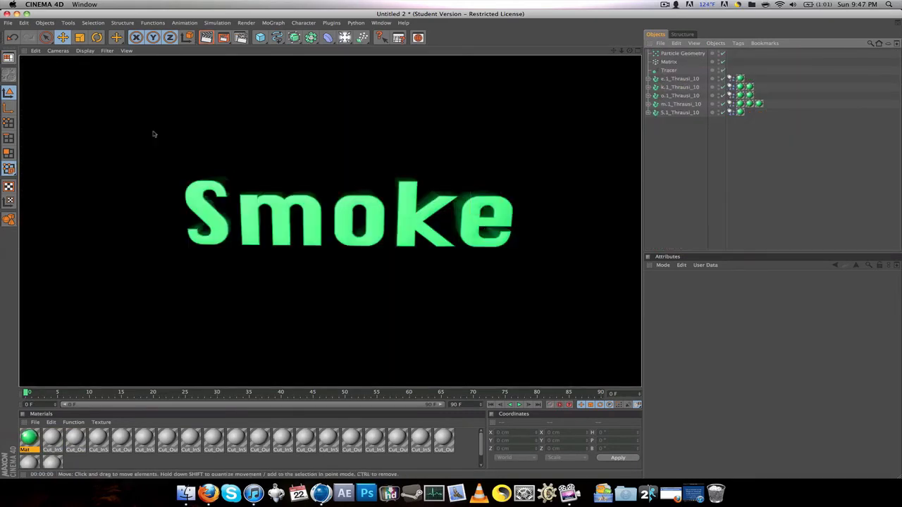
{"action": "left_click", "coordinate": [153, 134]}
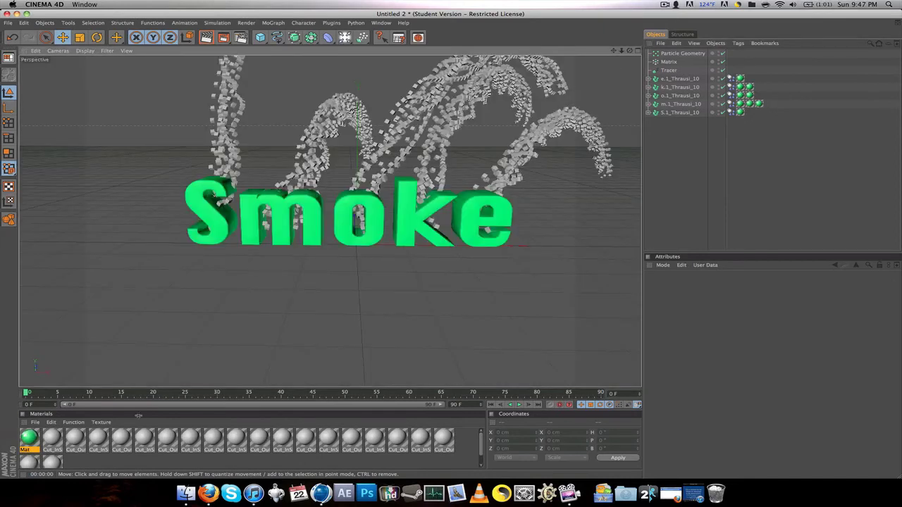
Create a PyroCluster material and a PyroCluster – VolumeTracer material
{"action": "left_click", "coordinate": [34, 422]}
{"action": "mouse_move", "coordinate": [71, 327]}
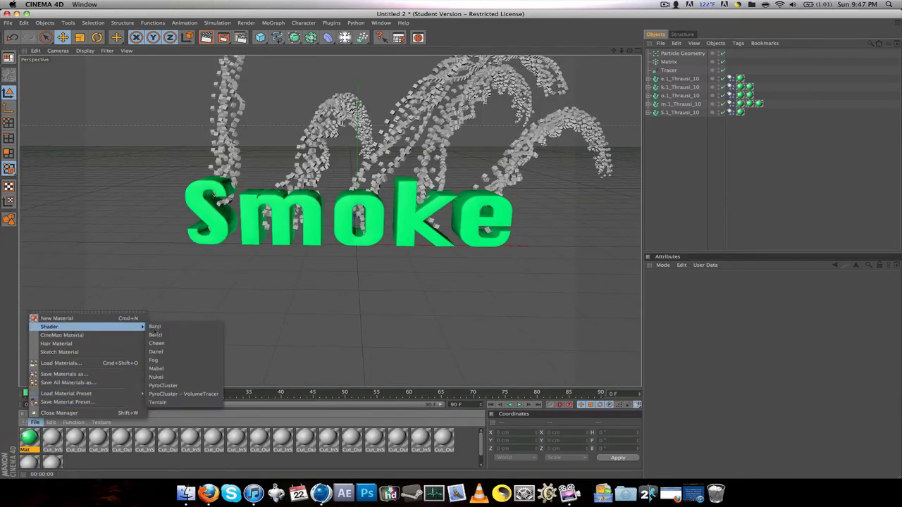
{"action": "left_click", "coordinate": [162, 385]}
{"action": "left_click", "coordinate": [35, 422]}
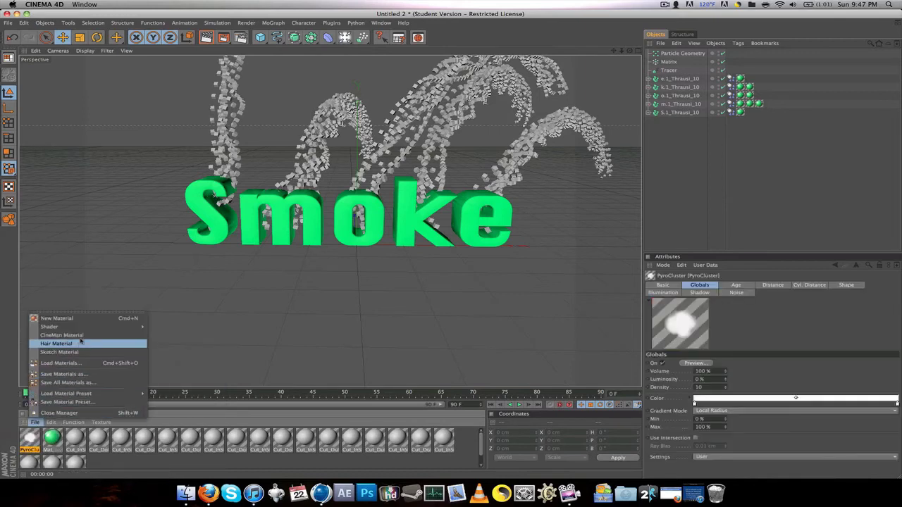
{"action": "mouse_move", "coordinate": [71, 327]}
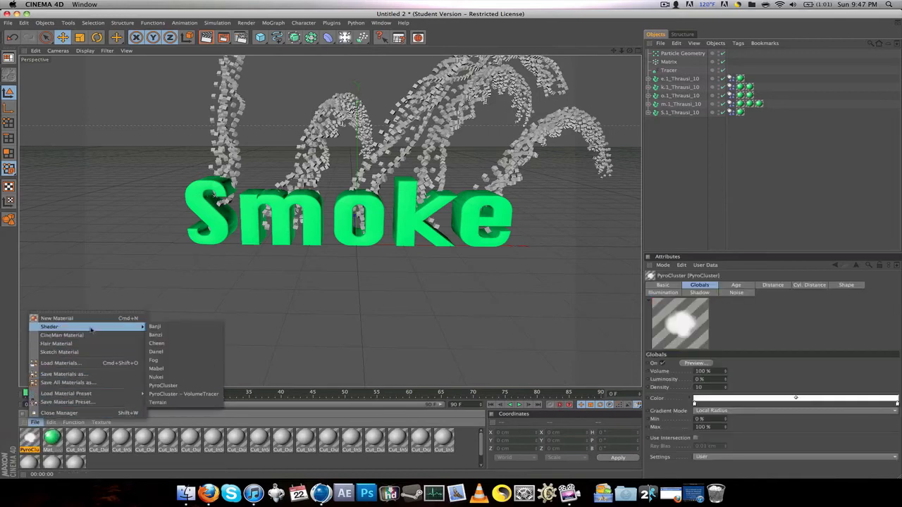
{"action": "left_click", "coordinate": [182, 394]}
Set the PyroCluster – VolumeTracer material's render mode to User with a World Step Size of 25
{"action": "double_click", "coordinate": [33, 435]}
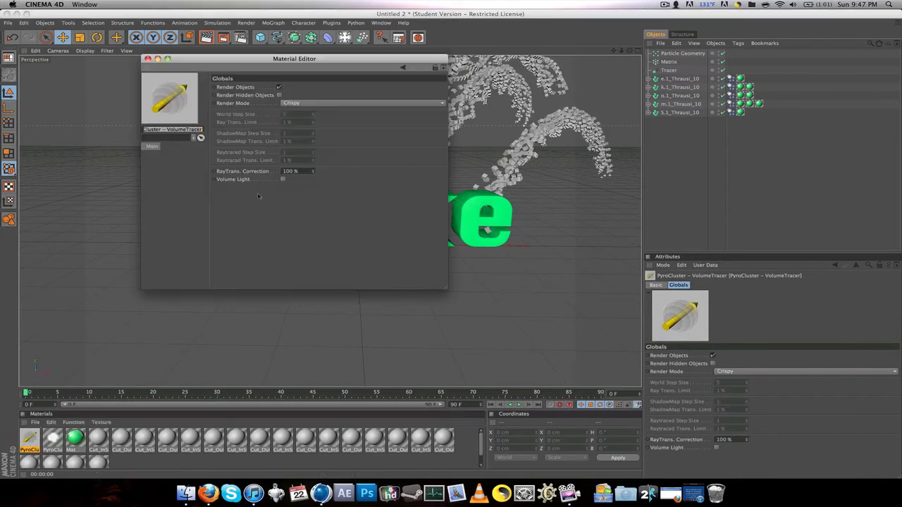
{"action": "left_click", "coordinate": [310, 104]}
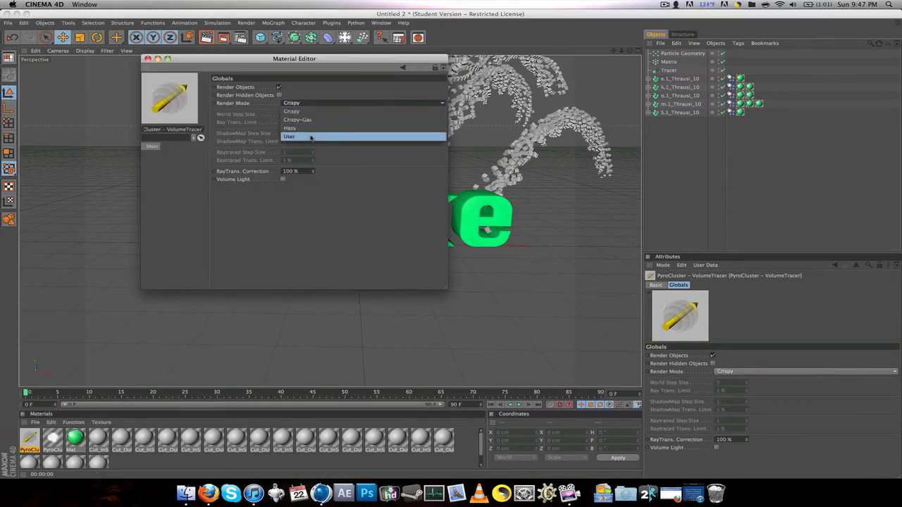
{"action": "left_click", "coordinate": [311, 137]}
{"action": "key", "text": "Tab"}
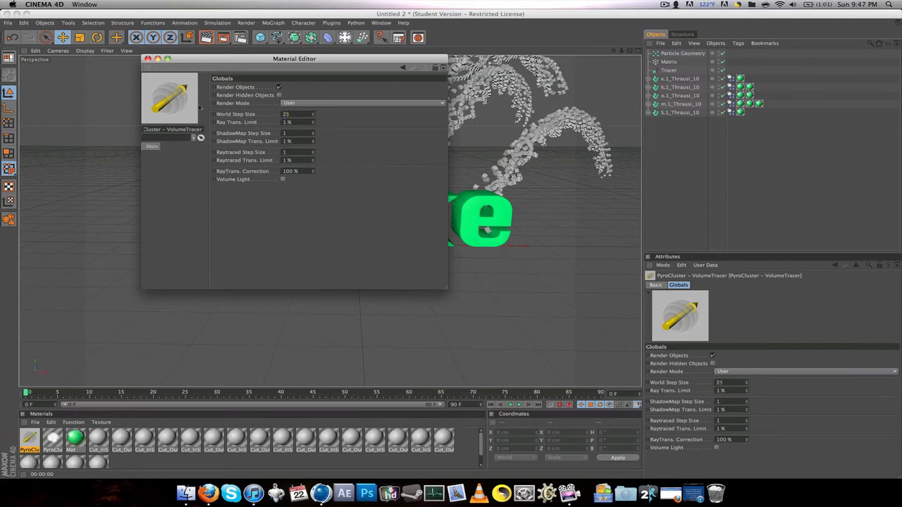
{"action": "left_click", "coordinate": [148, 59]}
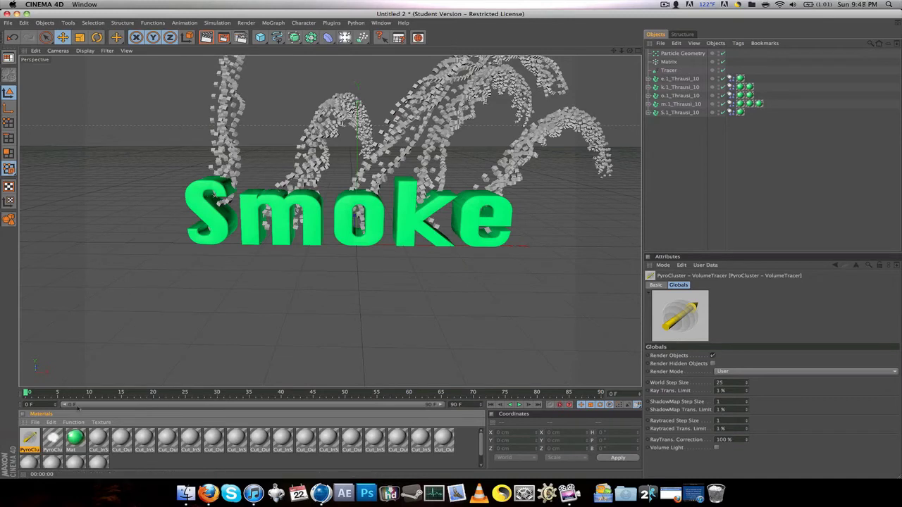
Load the Smoke preset into the PyroCluster material and accept the parameter conversion
{"action": "double_click", "coordinate": [56, 440]}
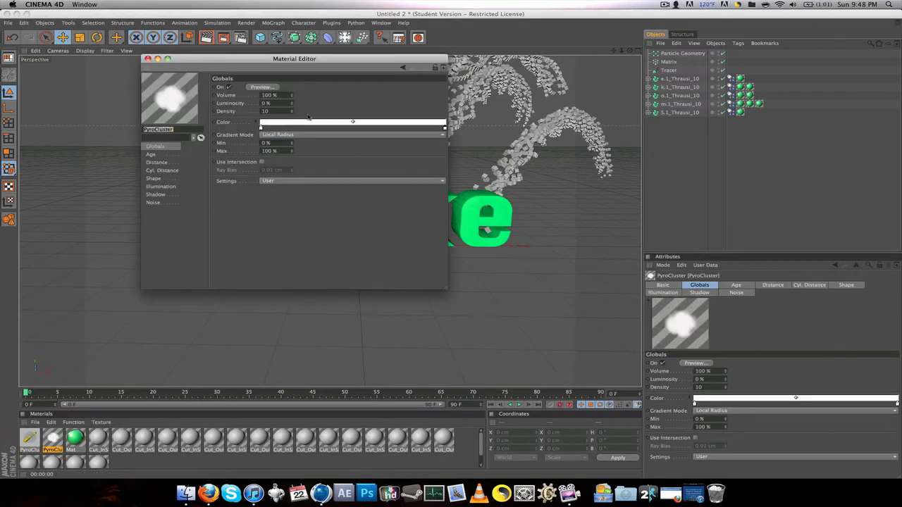
{"action": "left_click", "coordinate": [295, 182]}
{"action": "left_click", "coordinate": [292, 240]}
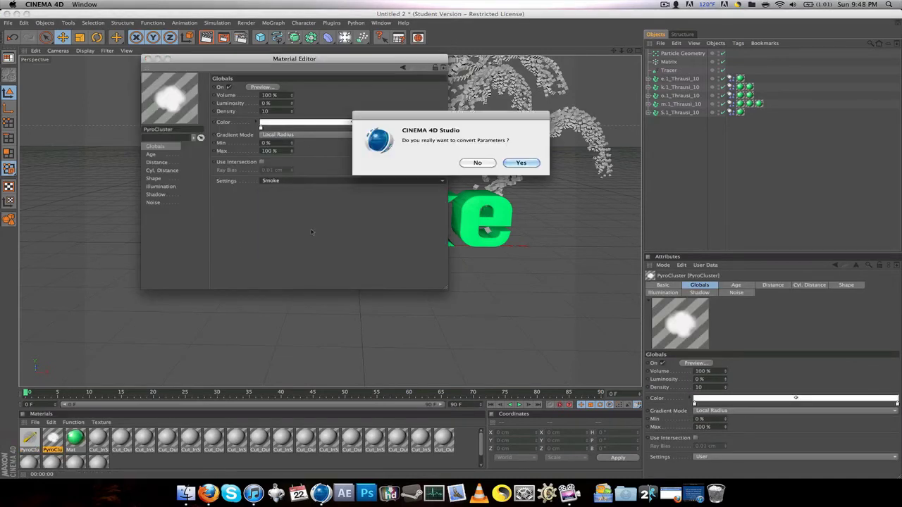
{"action": "left_click", "coordinate": [540, 163]}
Move the starting knot of the PyroCluster color gradient to about its middle, try another density and undo the last change
{"action": "left_click_drag", "start_coordinate": [259, 125], "coordinate": [357, 127]}
{"action": "left_click_drag", "start_coordinate": [291, 113], "coordinate": [293, 104]}
{"action": "key", "text": "super+z"}
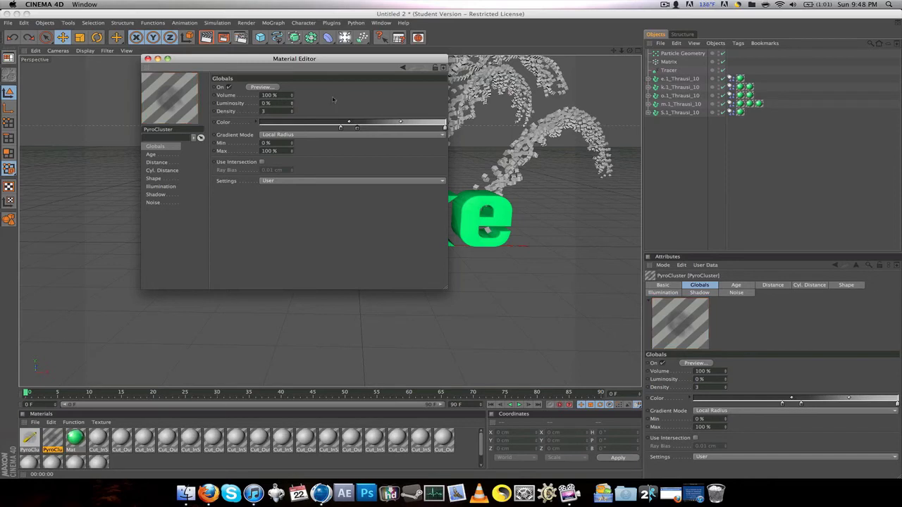
Preview the PyroCluster smoke material, close its editor and assign the material to the Particle Geometry object
{"action": "left_click", "coordinate": [260, 87]}
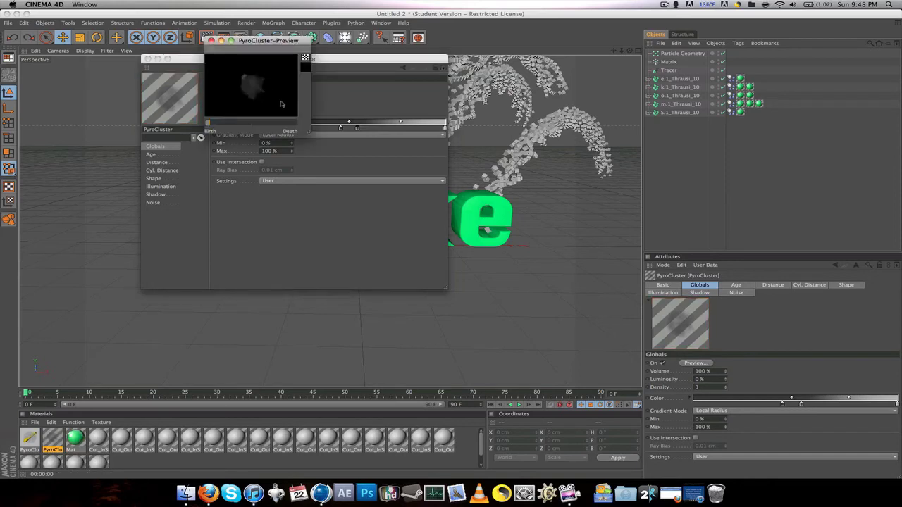
{"action": "left_click", "coordinate": [211, 40]}
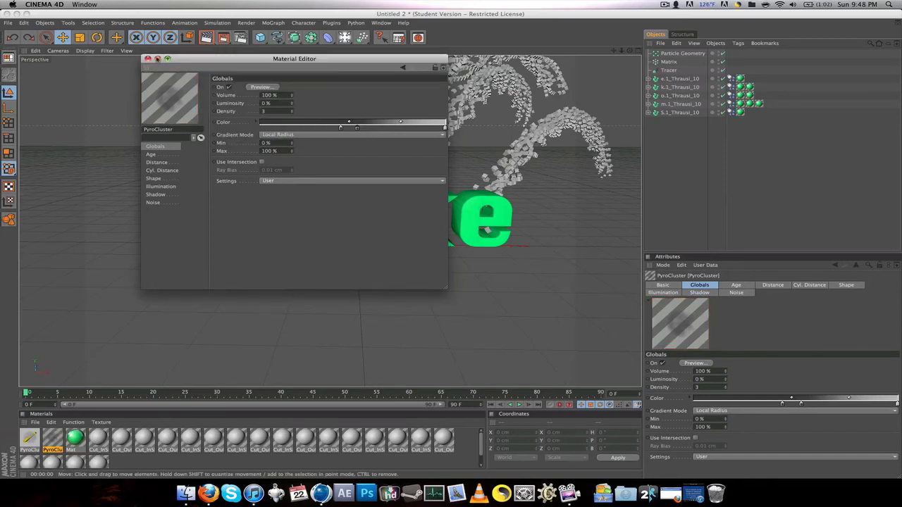
{"action": "left_click", "coordinate": [147, 58]}
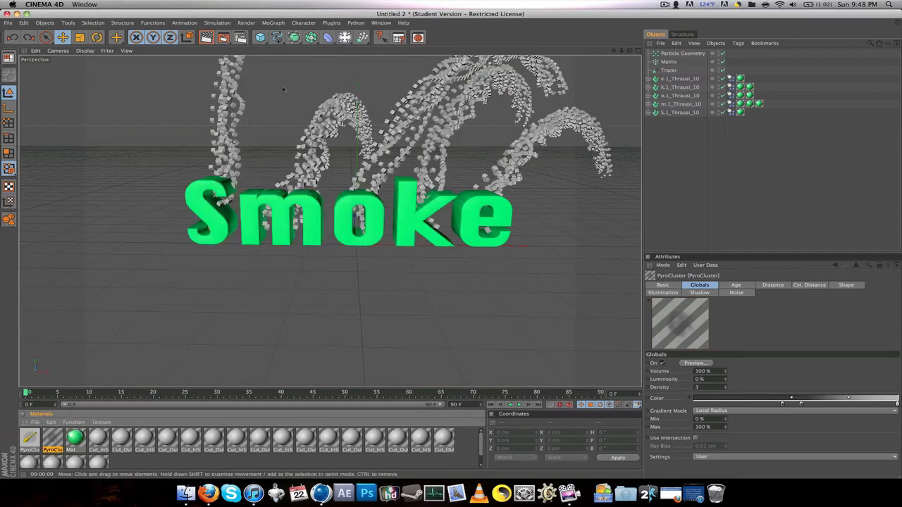
{"action": "left_click_drag", "start_coordinate": [79, 419], "coordinate": [682, 58]}
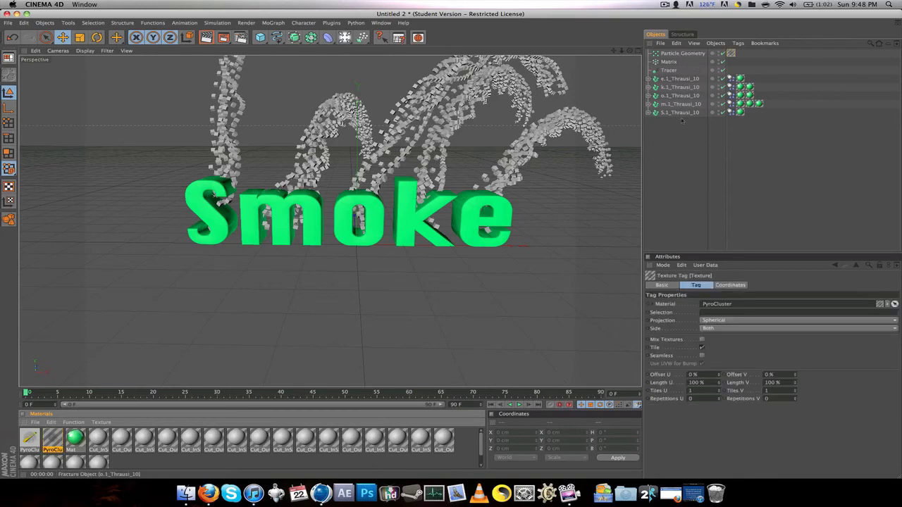
{"action": "left_click", "coordinate": [696, 218]}
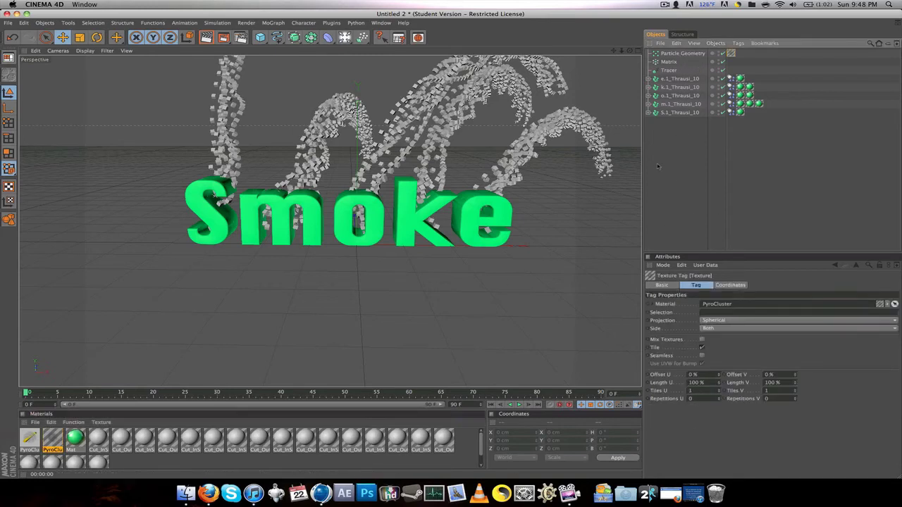
Add an Environment object to the scene and assign the PyroCluster – VolumeTracer material to it
{"action": "left_click_drag", "start_coordinate": [345, 37], "coordinate": [451, 122]}
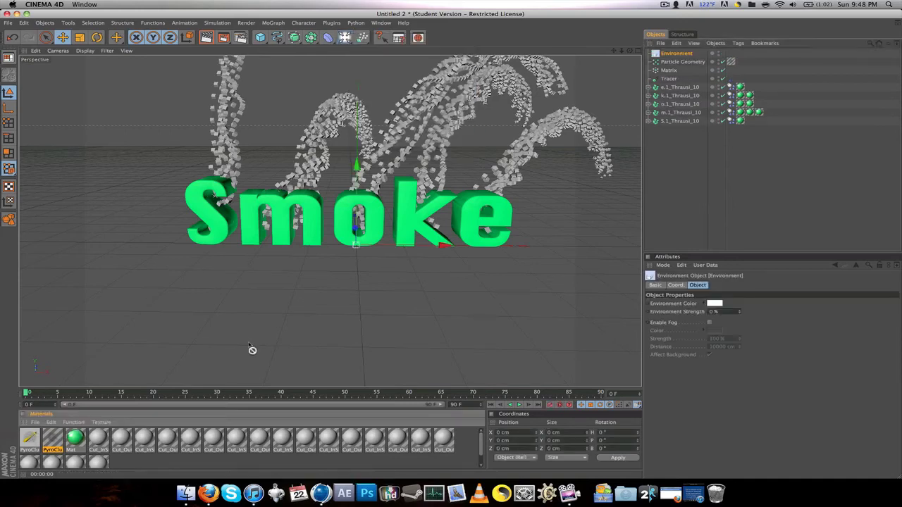
{"action": "left_click_drag", "start_coordinate": [675, 53], "coordinate": [676, 54]}
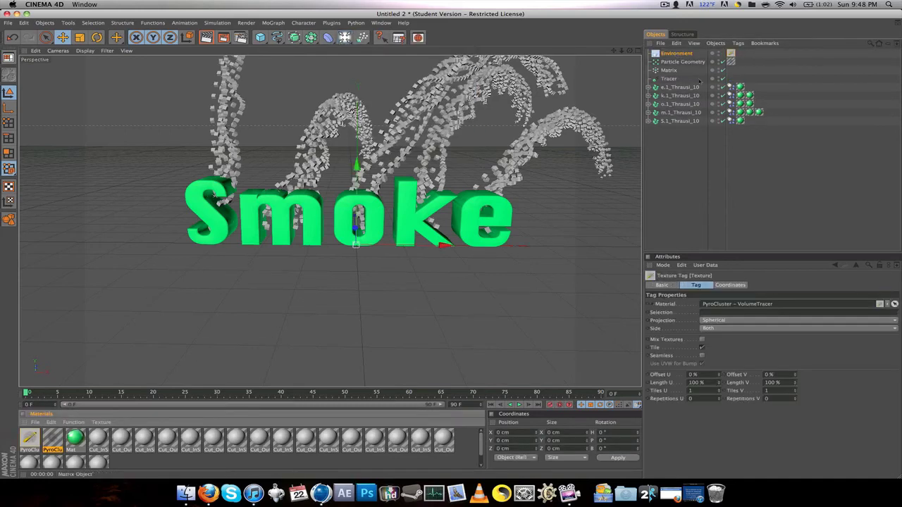
{"action": "left_click", "coordinate": [672, 157]}
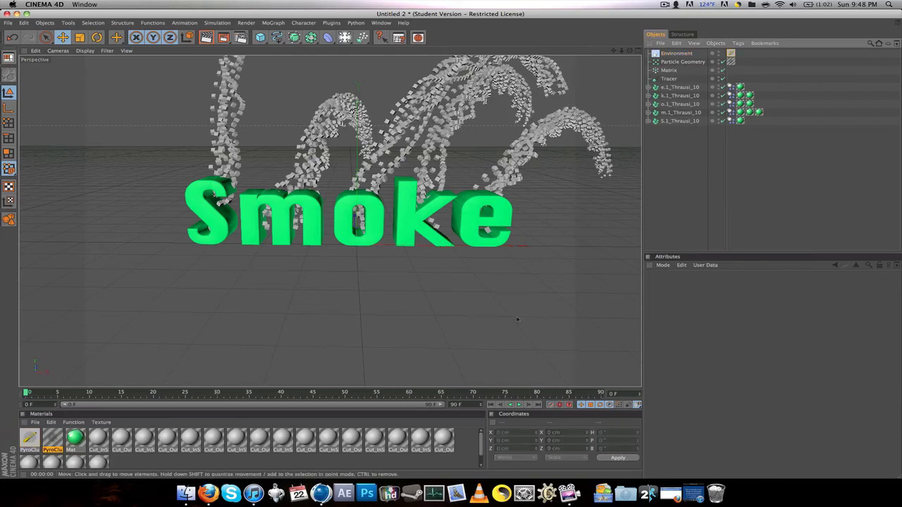
Play the animation forward, stop it at frame 17 and render the perspective view
{"action": "left_click", "coordinate": [519, 404]}
{"action": "left_click", "coordinate": [519, 404]}
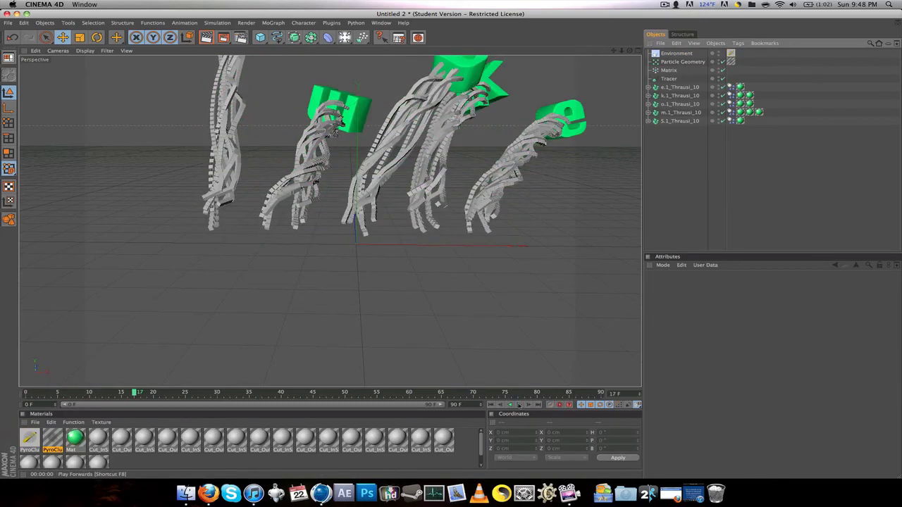
{"action": "left_click", "coordinate": [212, 39]}
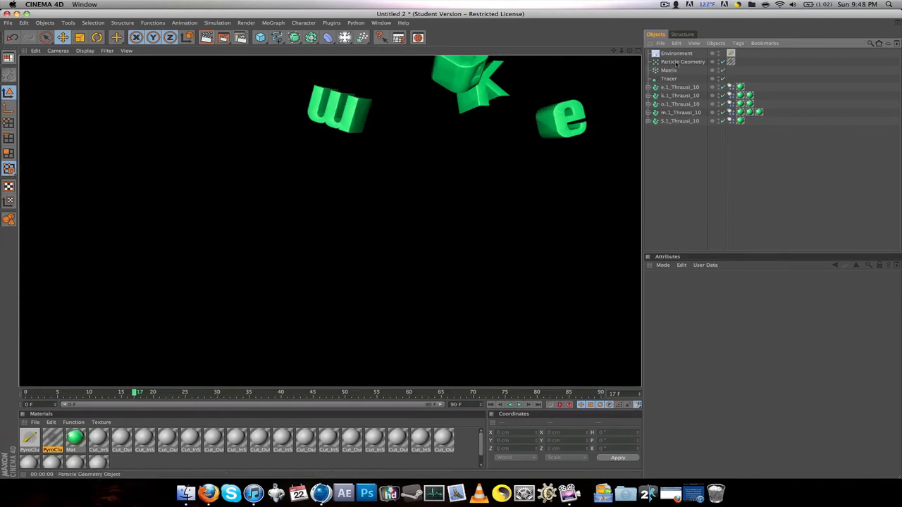
Set the Matrix object to generate Thinking Particles instead of matrices only, and test-render the perspective view
{"action": "left_click", "coordinate": [670, 70]}
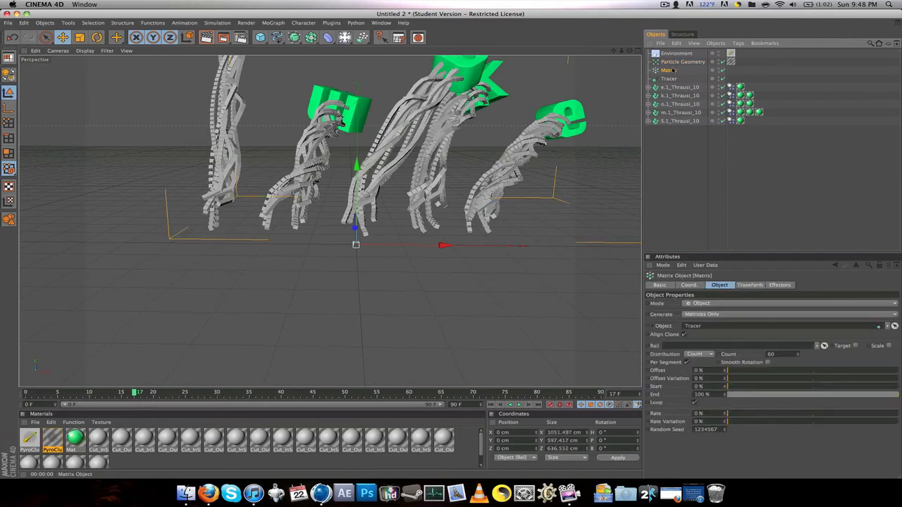
{"action": "left_click", "coordinate": [708, 317]}
{"action": "left_click", "coordinate": [707, 318]}
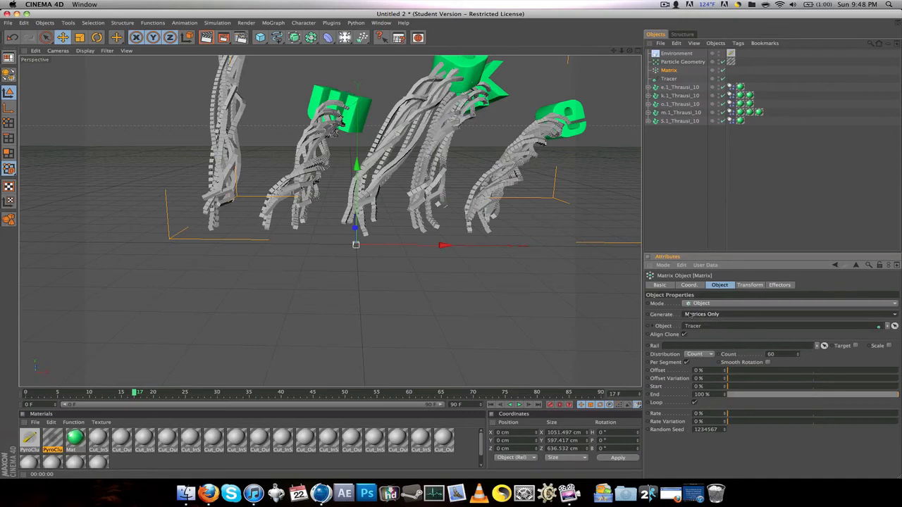
{"action": "left_click", "coordinate": [717, 314]}
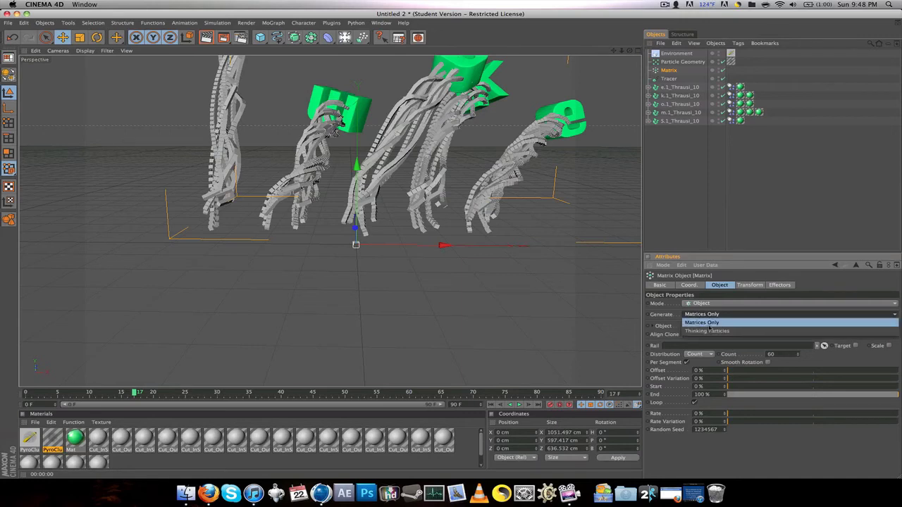
{"action": "left_click", "coordinate": [718, 325]}
{"action": "left_click", "coordinate": [663, 183]}
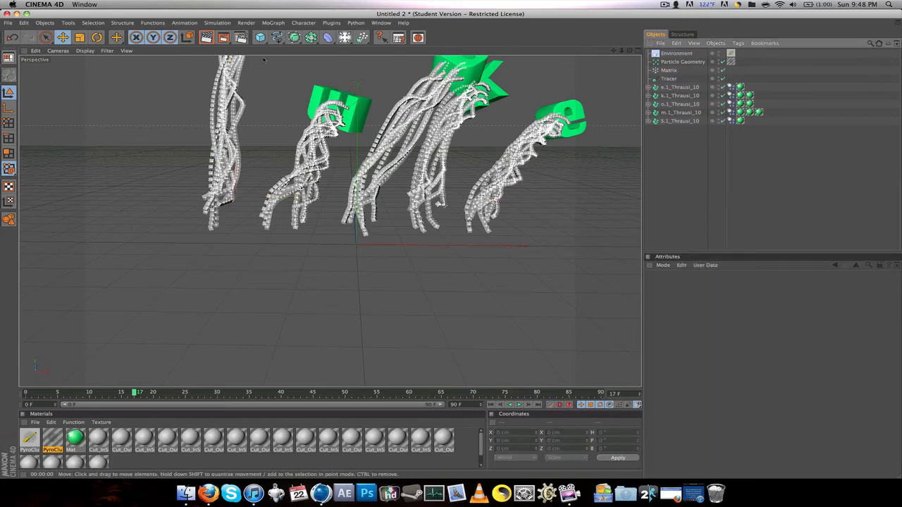
{"action": "key", "text": "ctrl+r"}
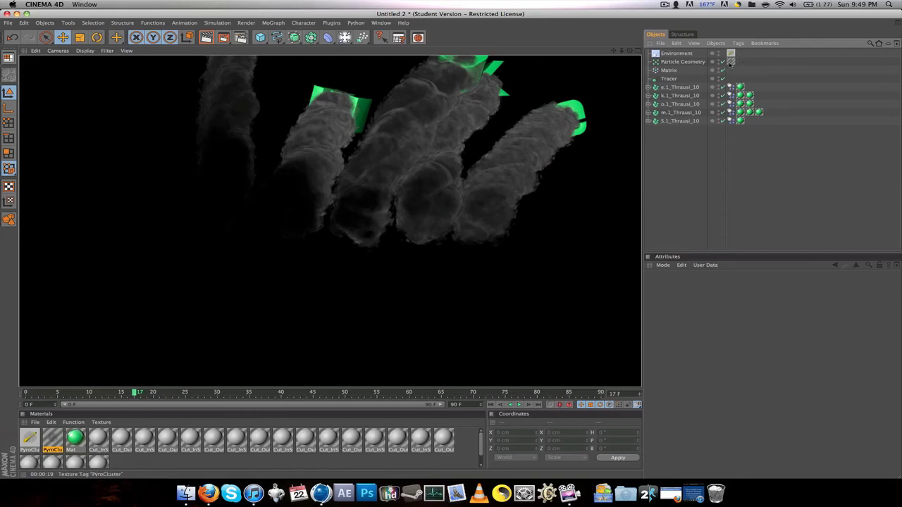
Set the PyroCluster – VolumeTracer material's World Step Size to 20 and test-render the perspective view
{"action": "left_click", "coordinate": [730, 62]}
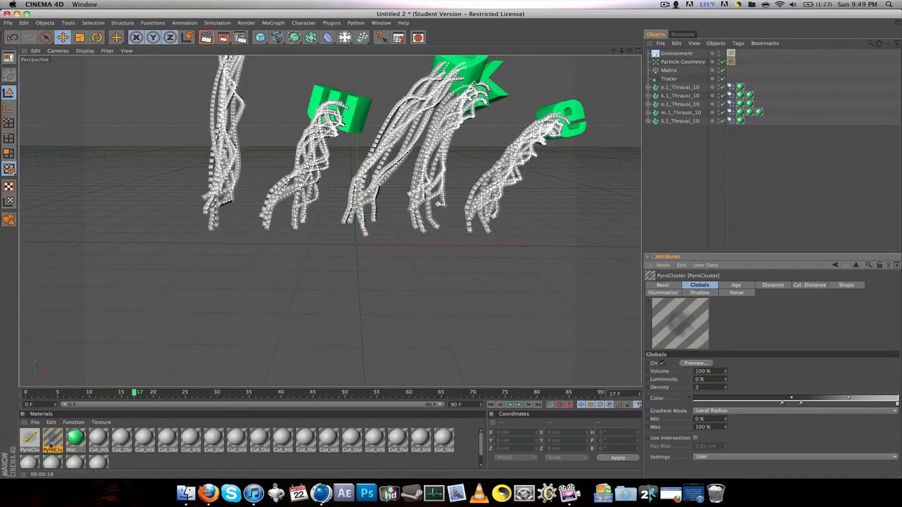
{"action": "double_click", "coordinate": [51, 444]}
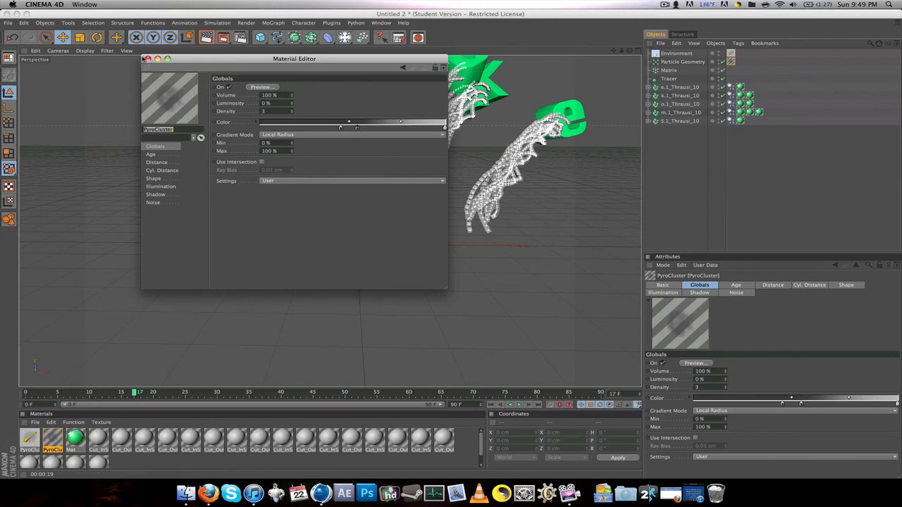
{"action": "left_click", "coordinate": [31, 438]}
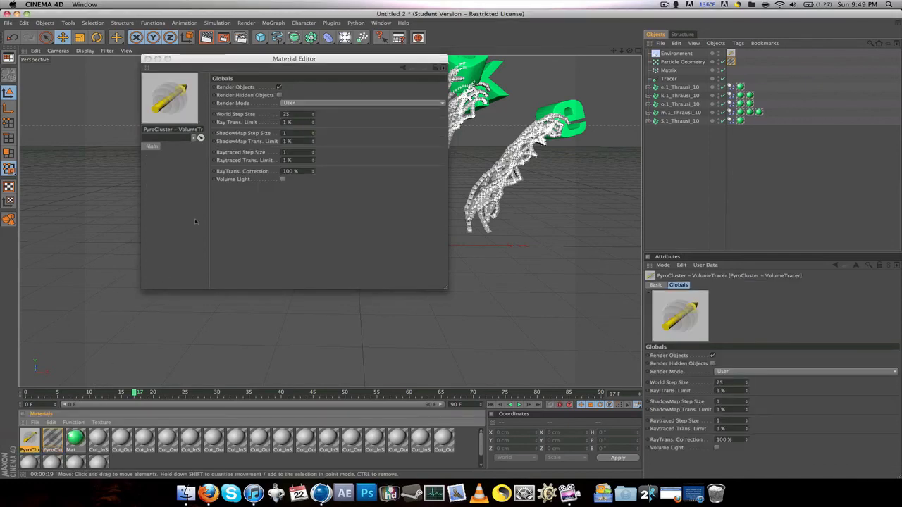
{"action": "left_click", "coordinate": [171, 105]}
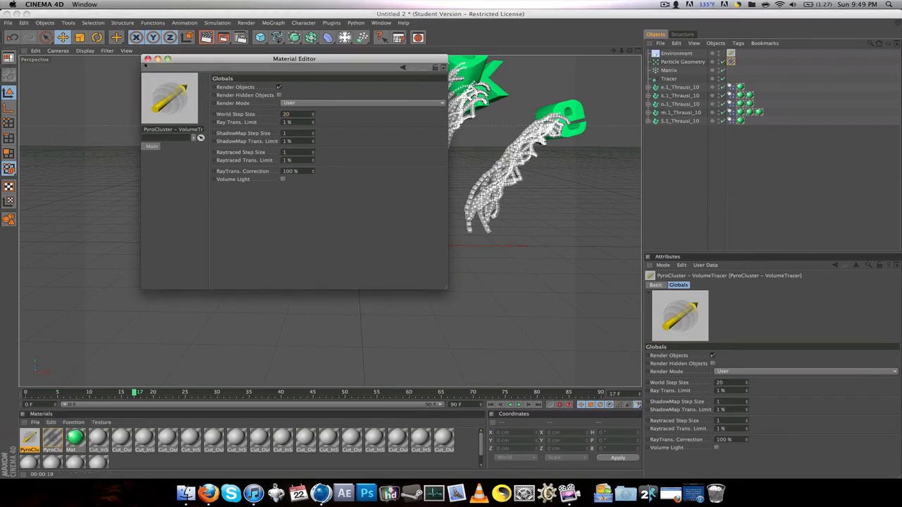
{"action": "left_click", "coordinate": [148, 58]}
{"action": "left_click", "coordinate": [206, 37]}
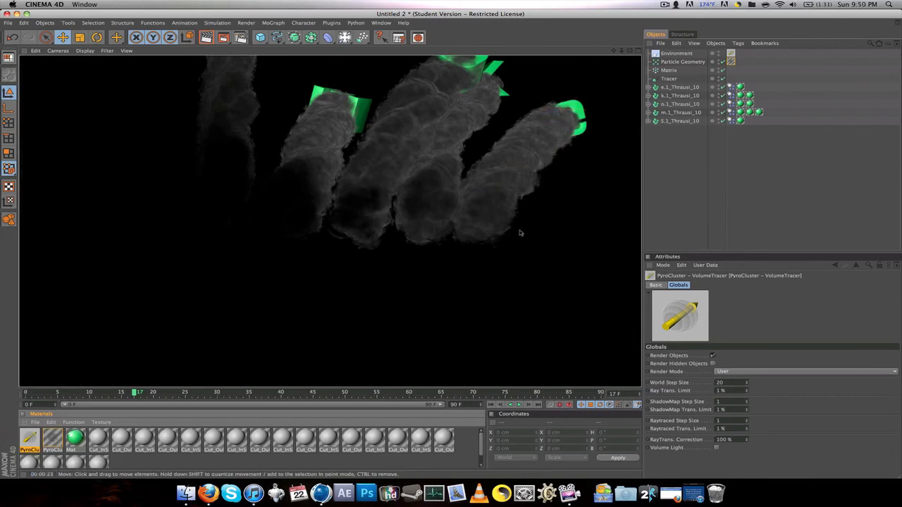
{"action": "left_click", "coordinate": [663, 134]}
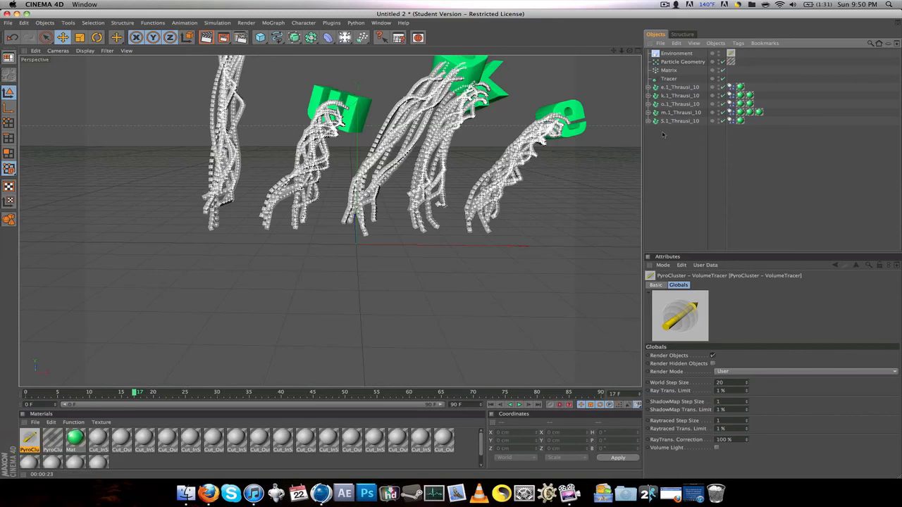